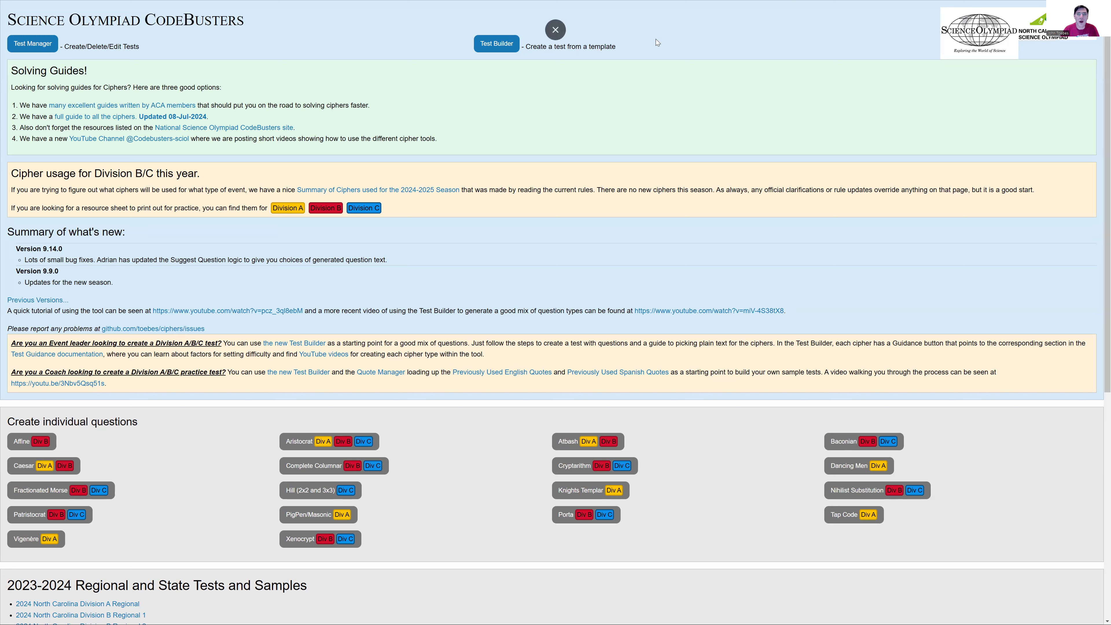
Step: Generate a template in the Test Builder titled "Sample Regional C 1" with test type C (High School) - Invitational/Regional
left_click(481, 46)
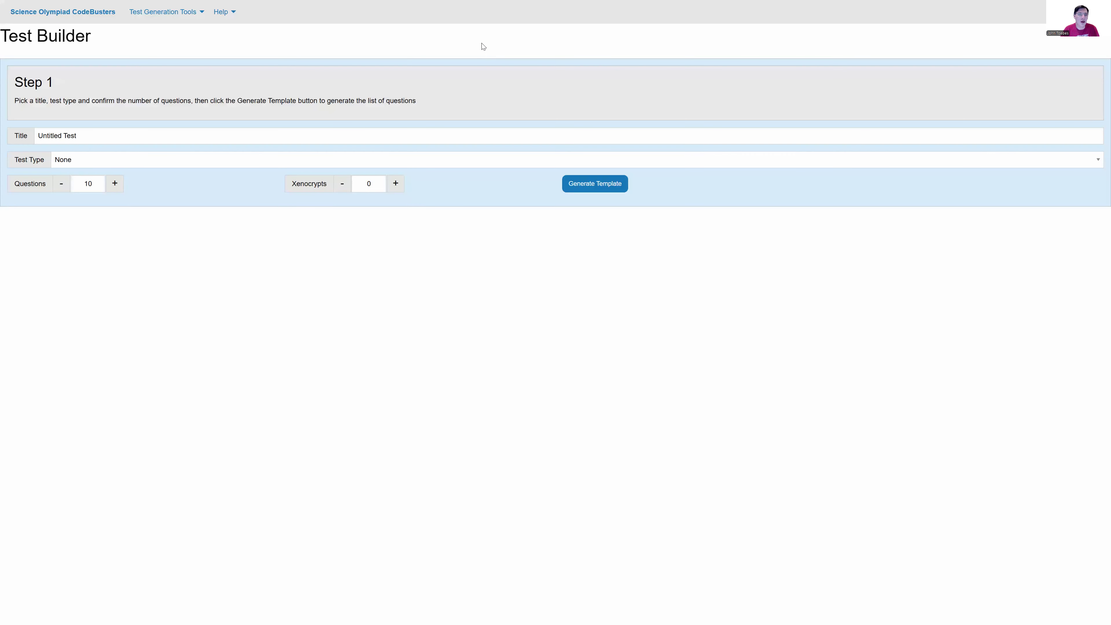
left_click(148, 160)
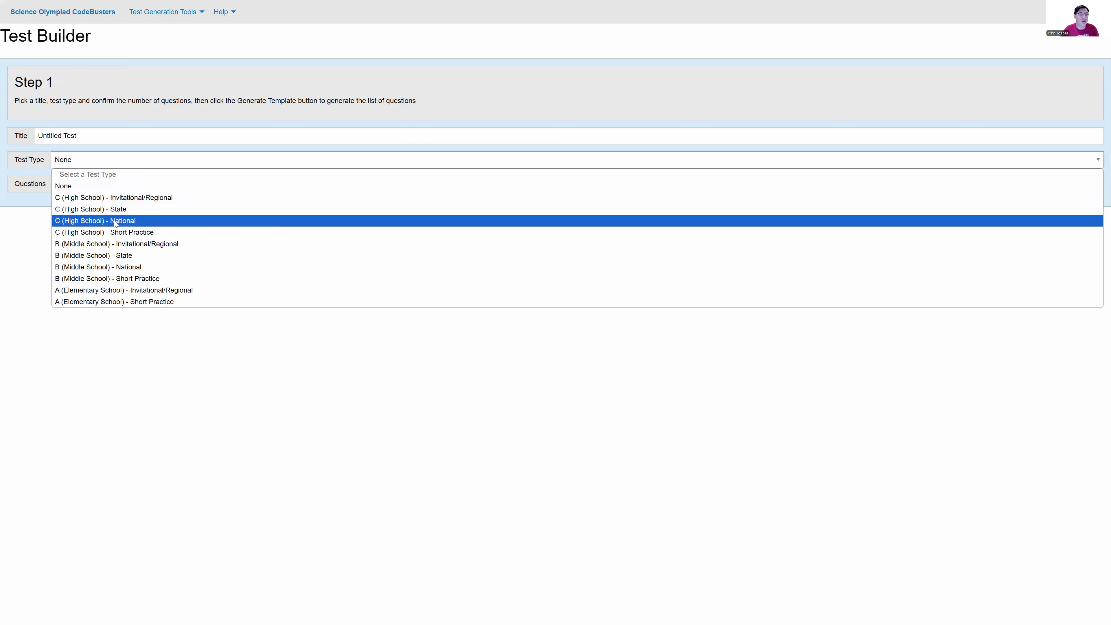
left_click(120, 198)
left_click(87, 134)
left_click_drag(86, 134, 23, 133)
type("Sample Regional C 1")
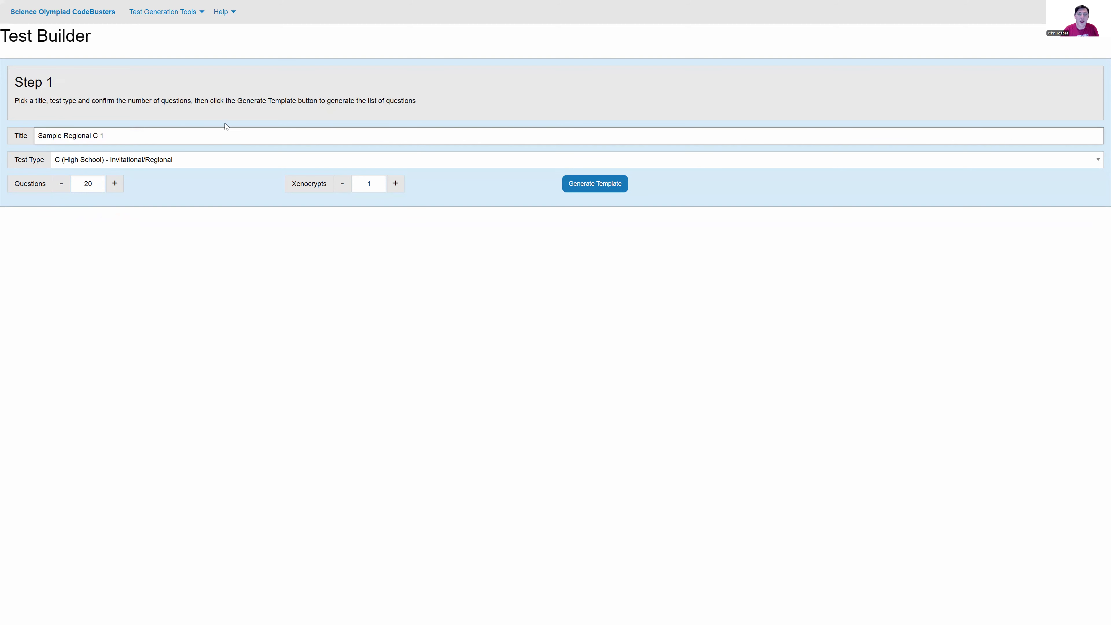
left_click(586, 189)
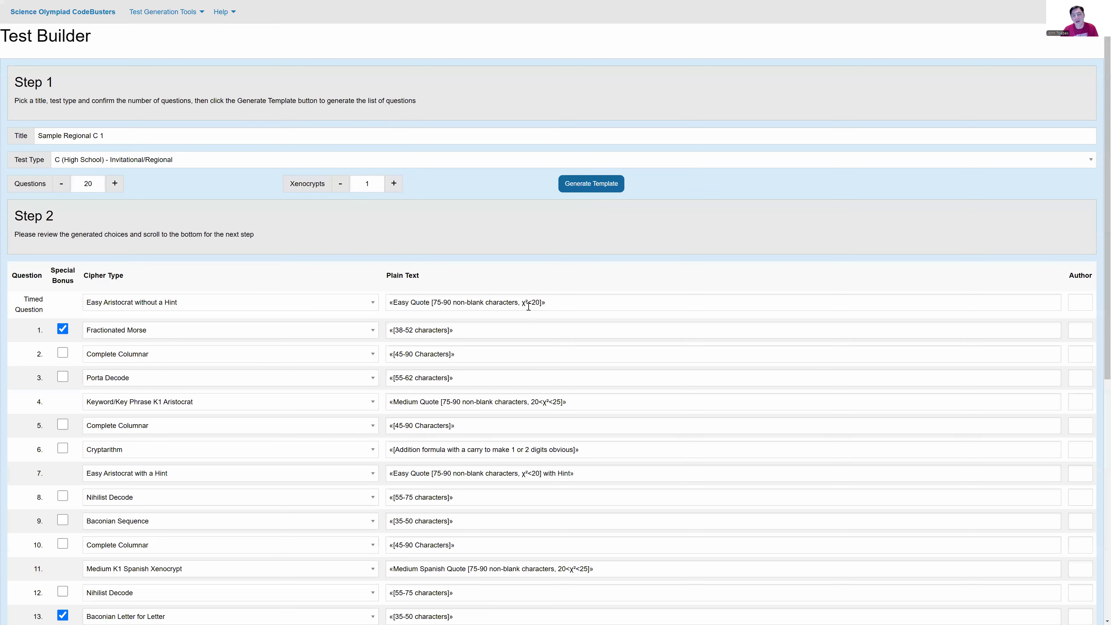
Step: Review the generated template's cipher types, plain text requirements, special bonus choices and the remaining populate and save steps
scroll(529, 304, "down", 1)
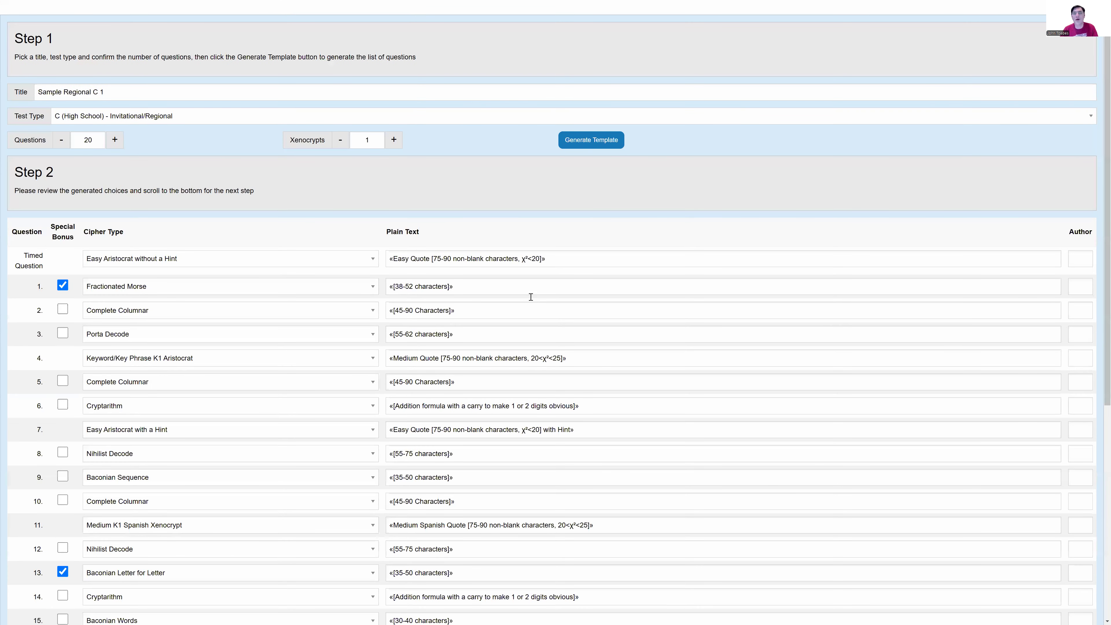
scroll(531, 297, "down", 6)
scroll(526, 287, "down", 2)
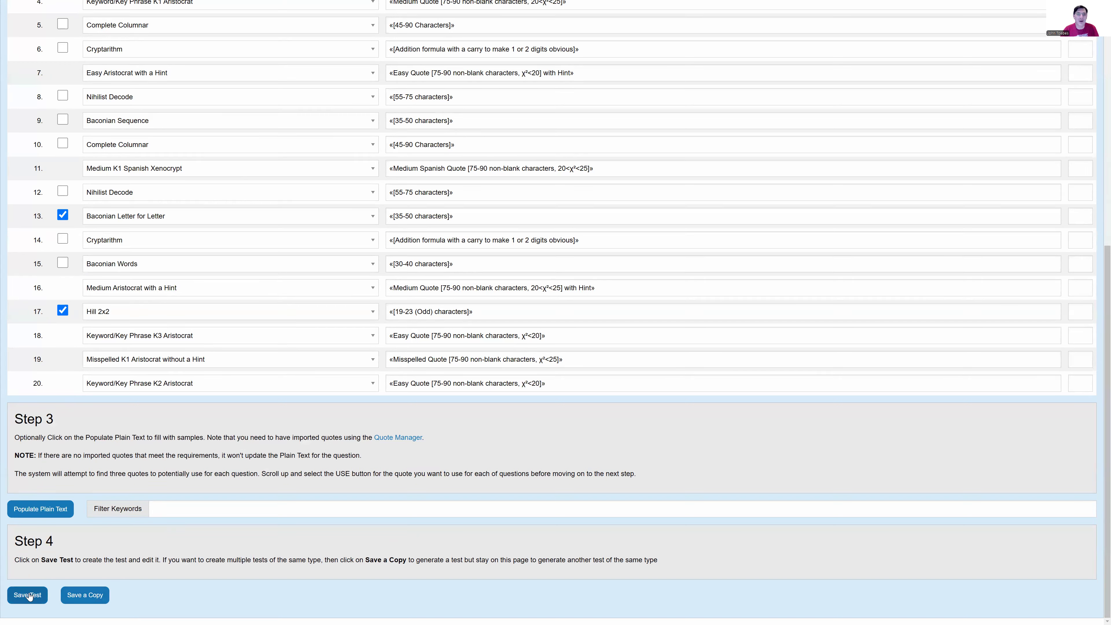
left_click(90, 595)
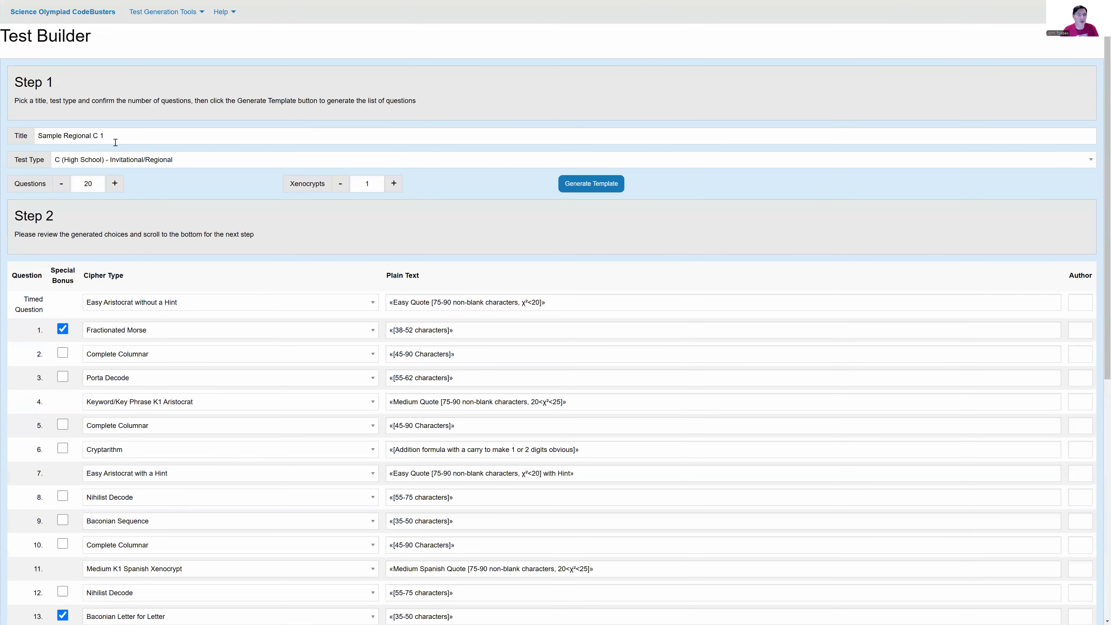
scroll(246, 404, "down", 4)
scroll(101, 600, "down", 4)
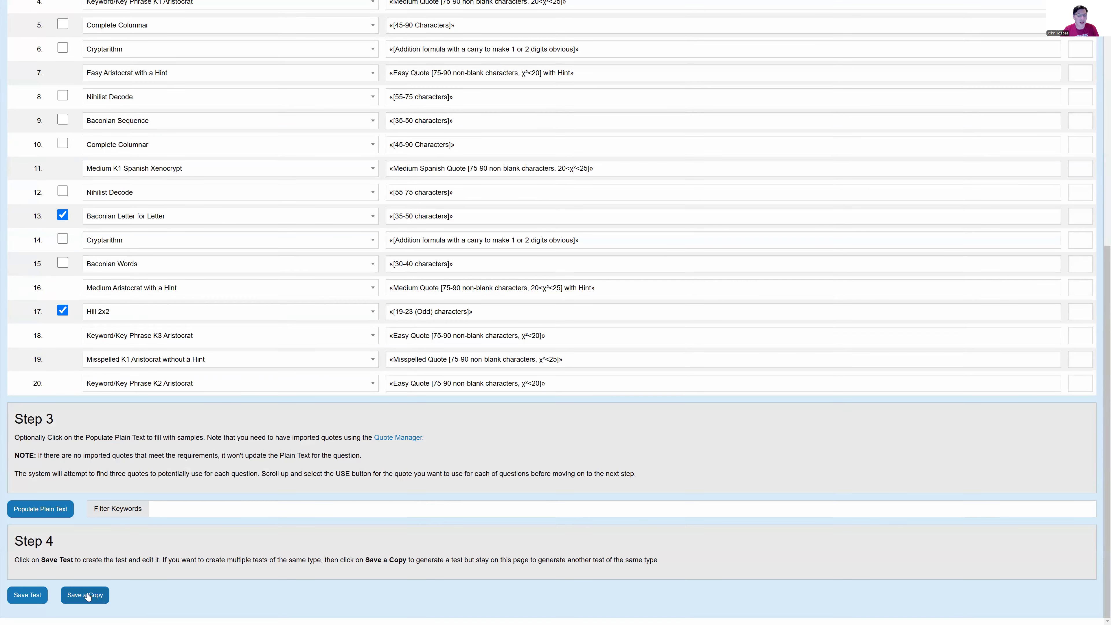
scroll(161, 599, "up", 8)
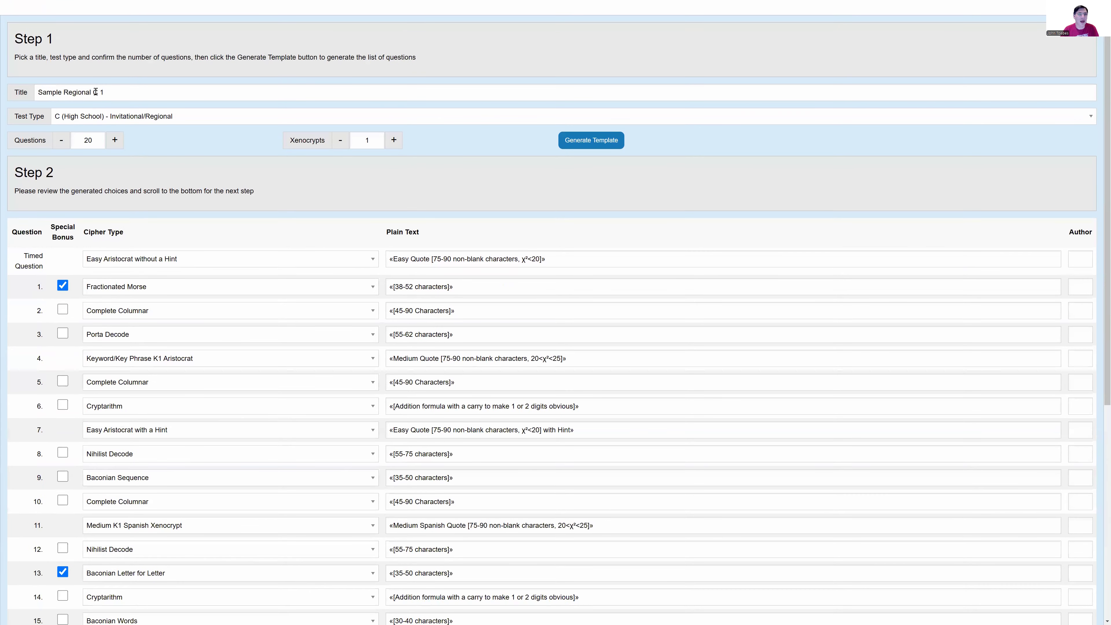
scroll(140, 197, "down", 8)
scroll(166, 314, "up", 7)
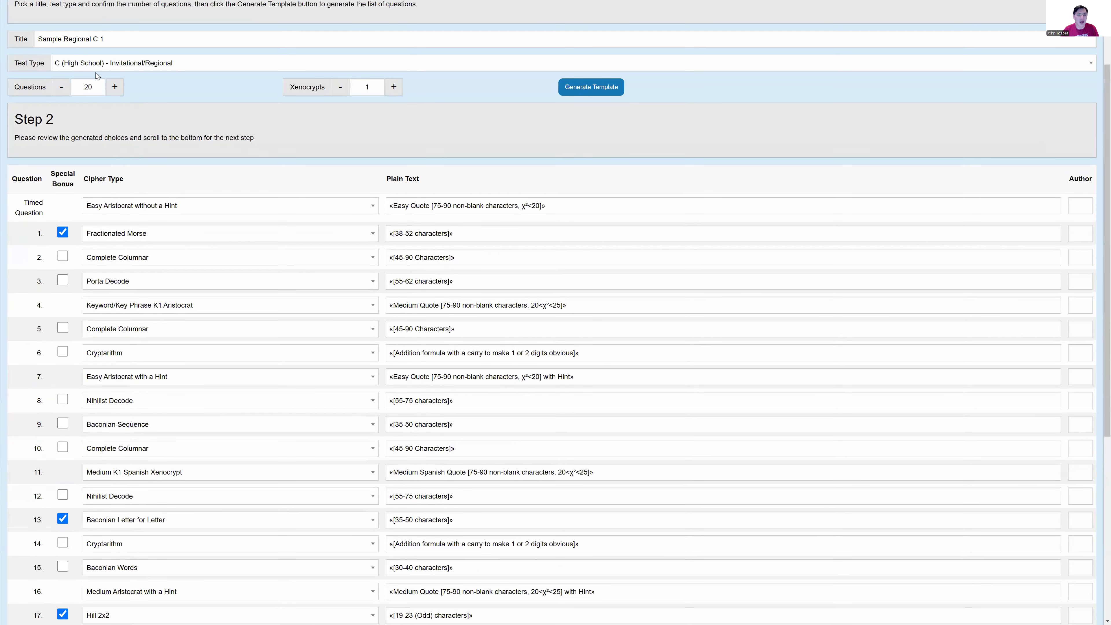
scroll(231, 197, "down", 2)
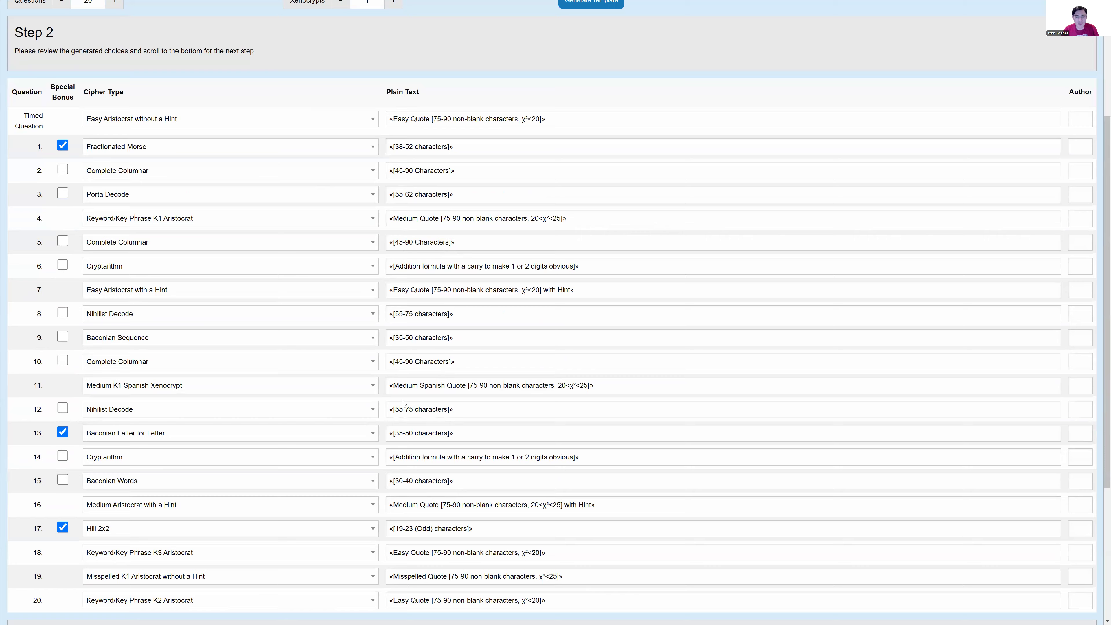
scroll(403, 375, "down", 5)
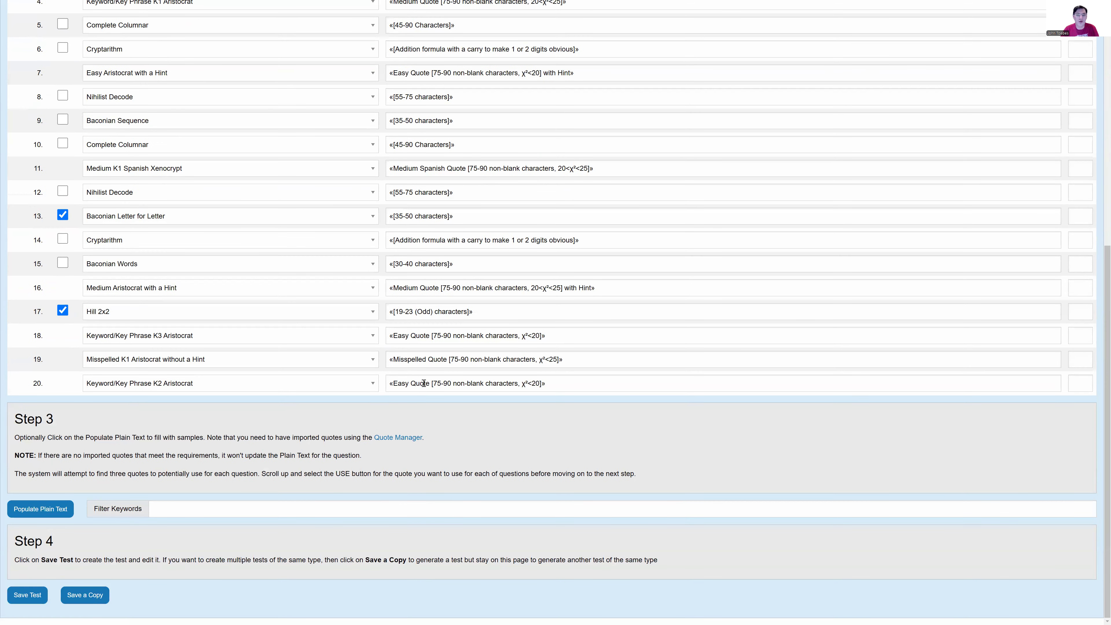
scroll(153, 108, "up", 9)
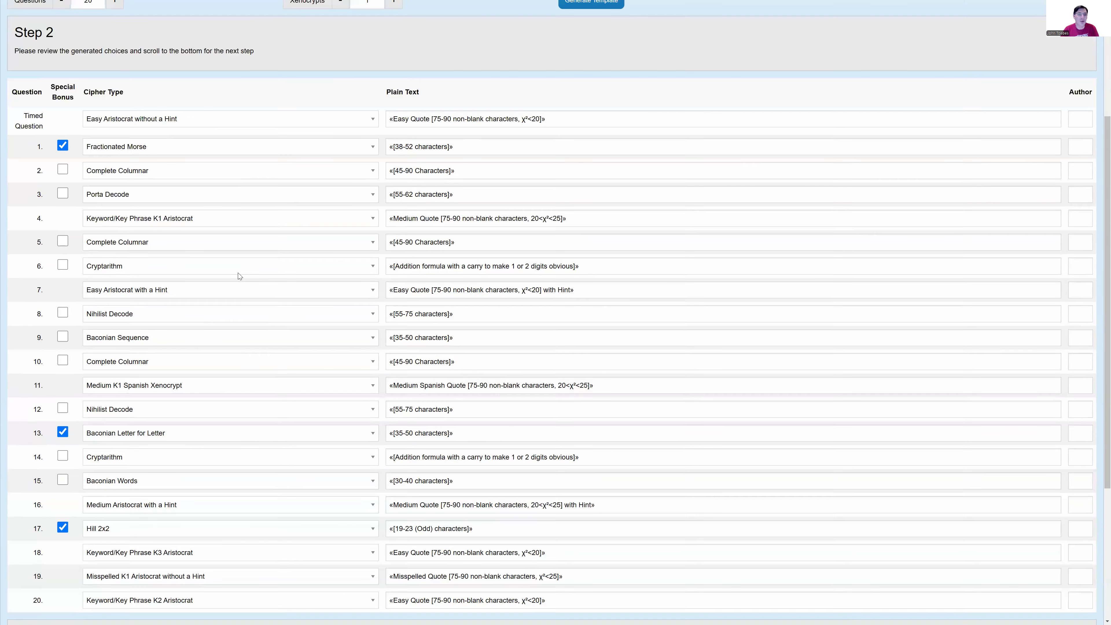
scroll(442, 301, "down", 6)
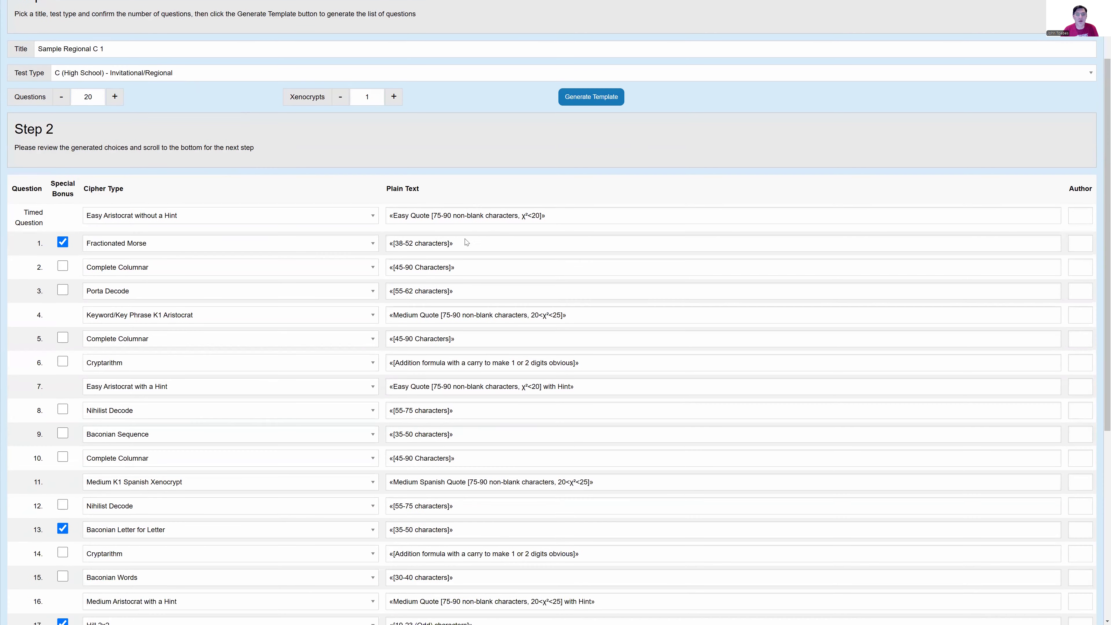
scroll(441, 301, "down", 3)
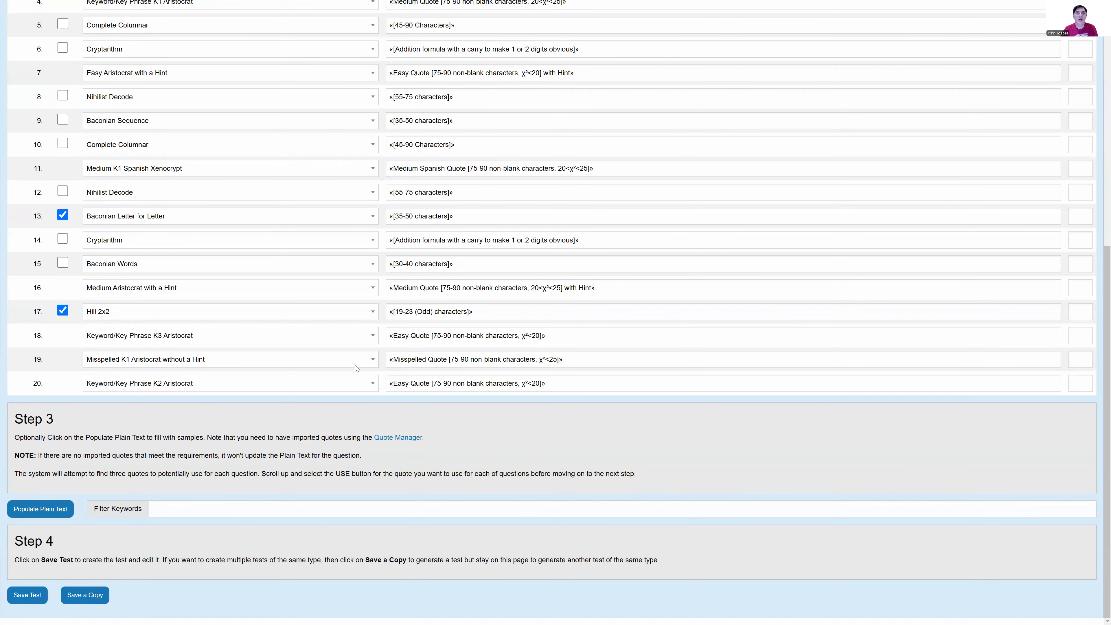
scroll(299, 304, "up", 7)
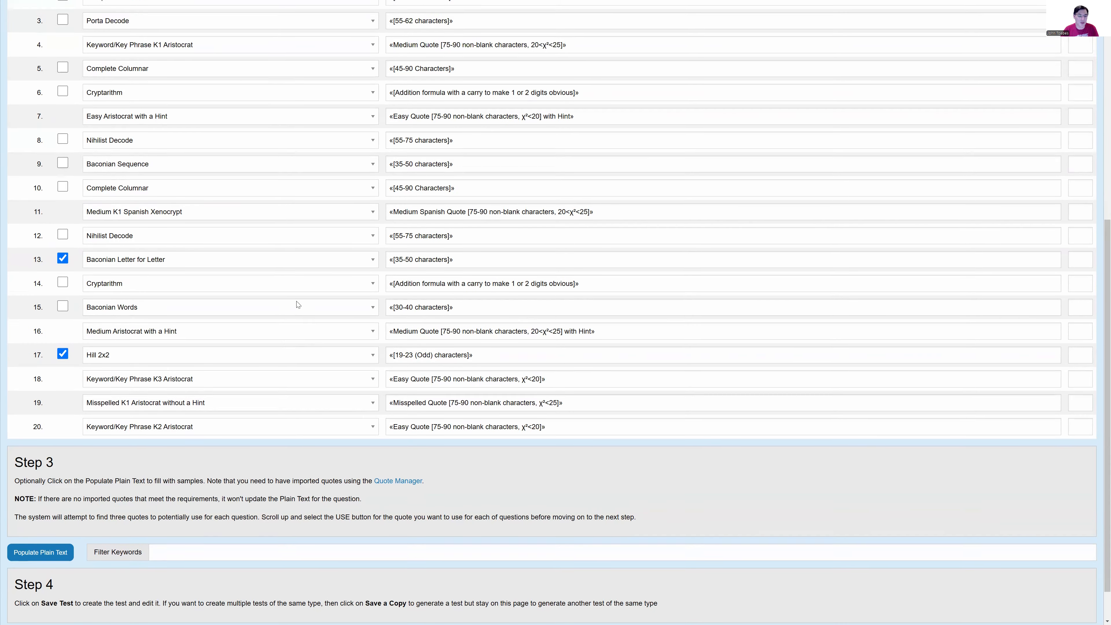
scroll(147, 68, "up", 2)
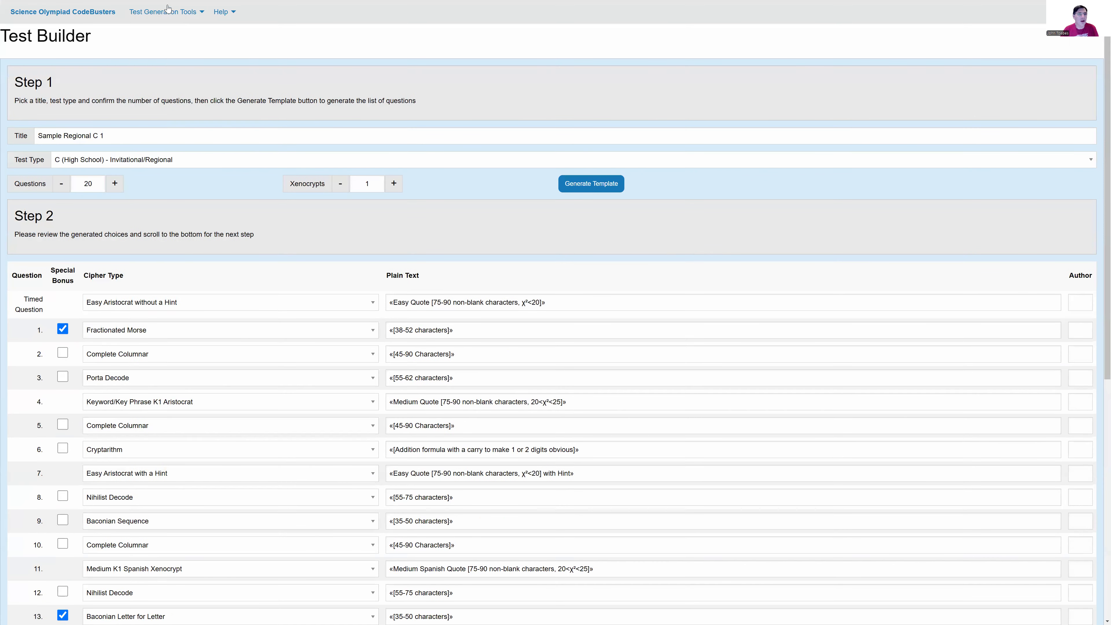
Step: Open Sample Regional 1 from the Test Manager and examine the prefixes at the start of its question texts
left_click(167, 10)
left_click(160, 30)
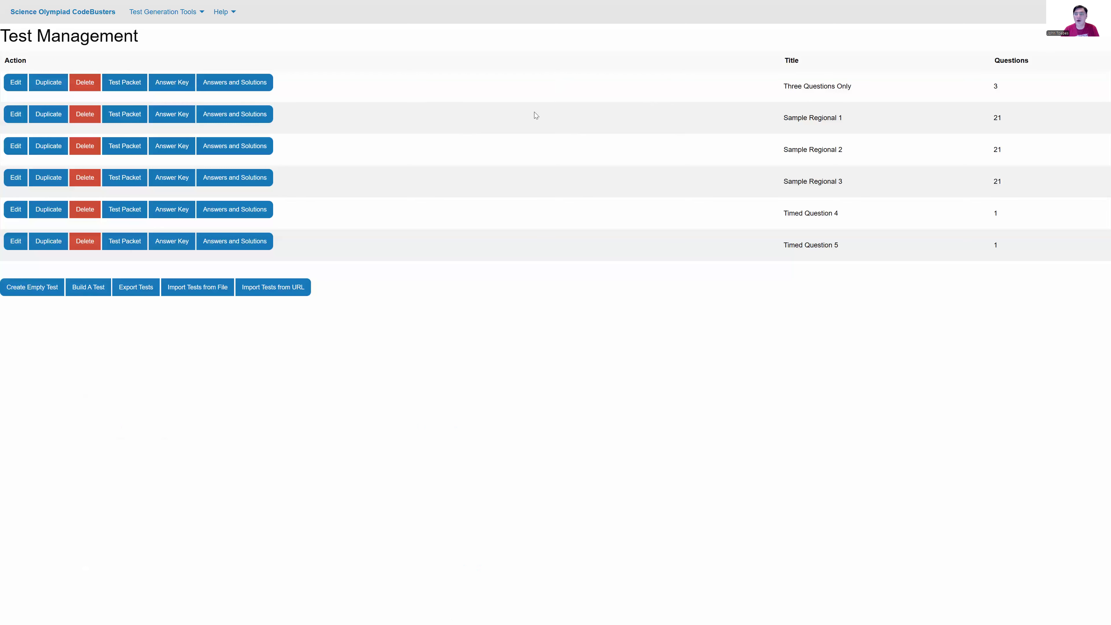
left_click(9, 114)
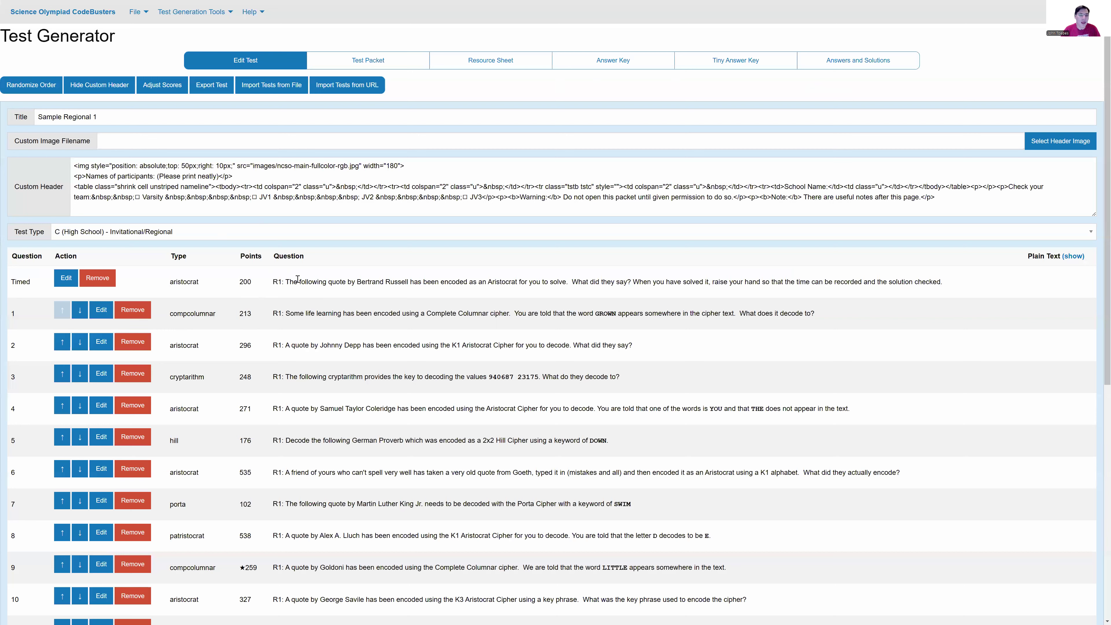
double_click(276, 282)
double_click(277, 313)
left_click_drag(279, 346, 285, 346)
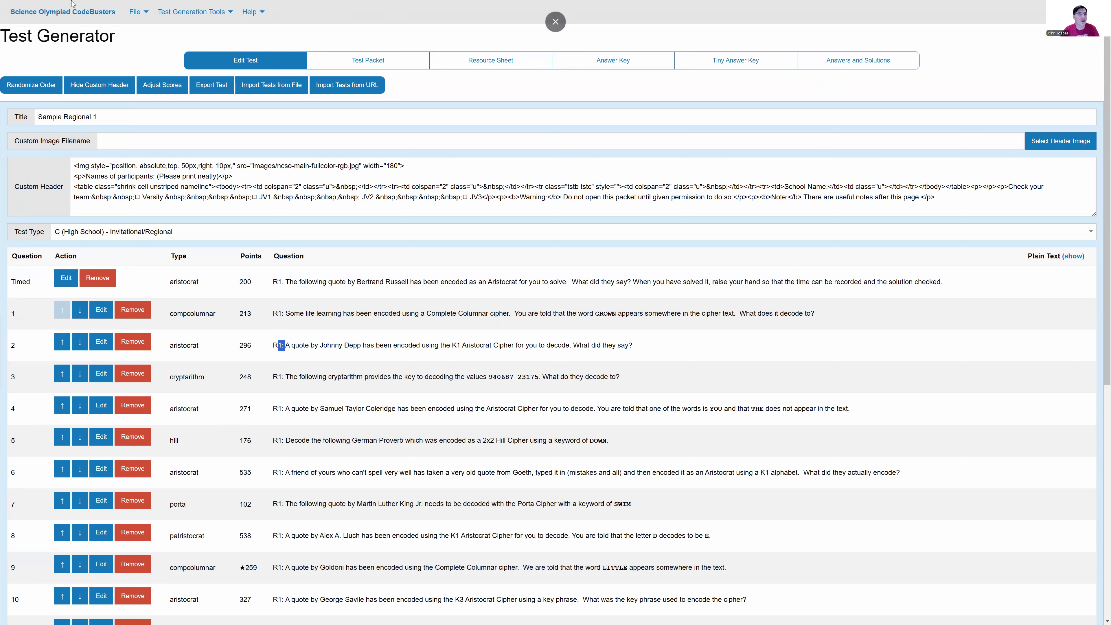
Step: Open Sample Regional 2 from the Test Manager and check the cipher type and order of its questions
mouse_move(219, 7)
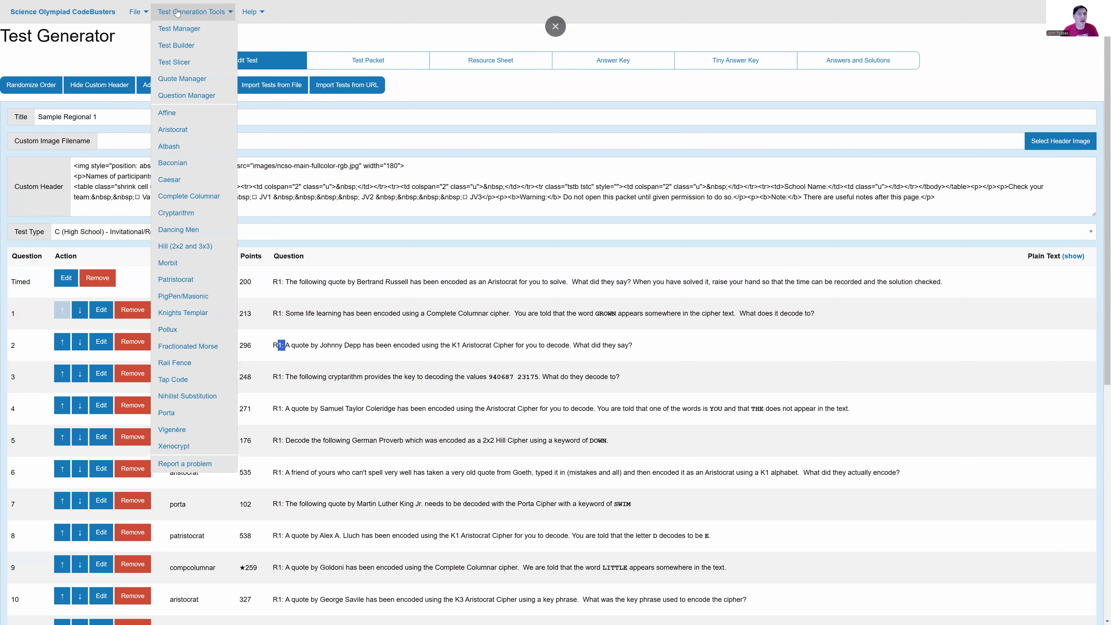
left_click(176, 35)
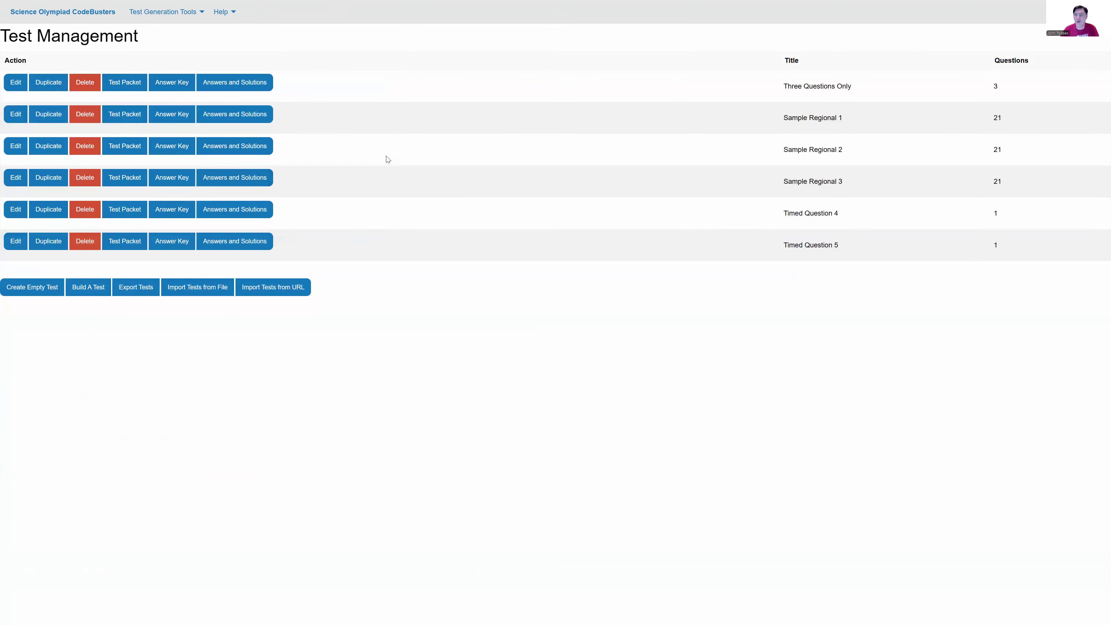
left_click(15, 150)
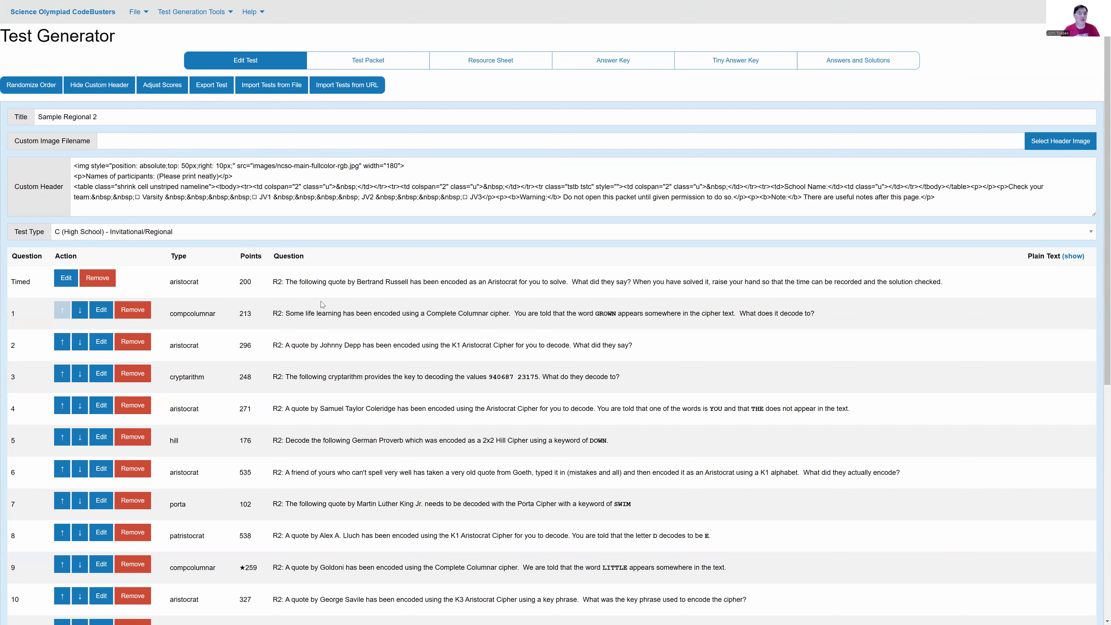
left_click_drag(168, 282, 213, 285)
left_click_drag(182, 313, 214, 310)
scroll(239, 352, "down", 2)
Step: Inspect the distribution of score digits in Sample Regional 2's score adjustment view, and finish adjusting
scroll(332, 358, "up", 2)
left_click(152, 90)
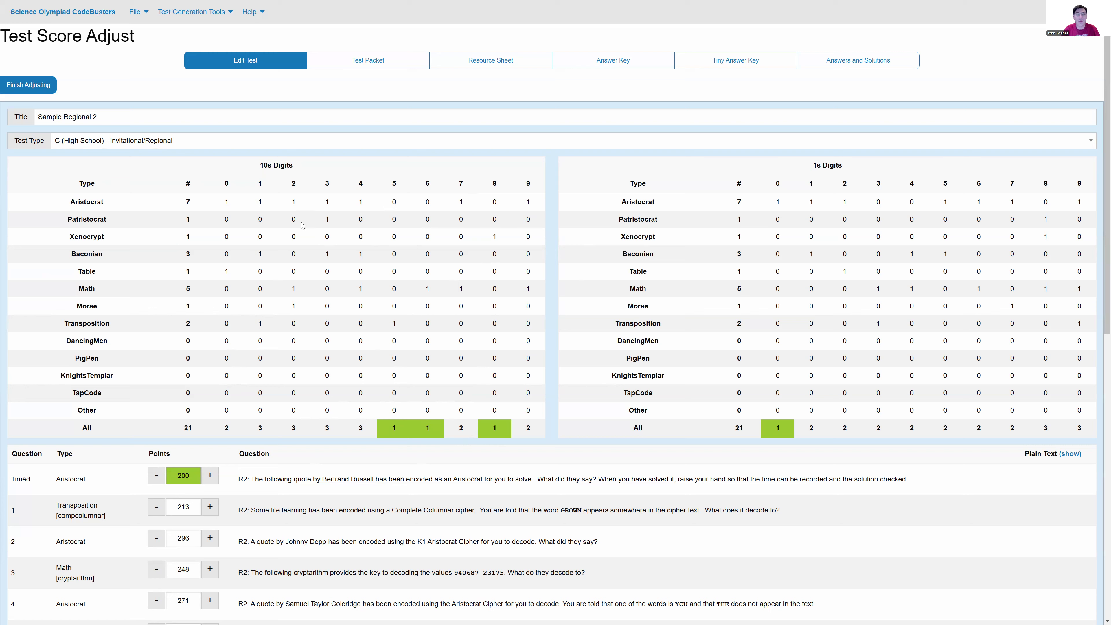
left_click(15, 83)
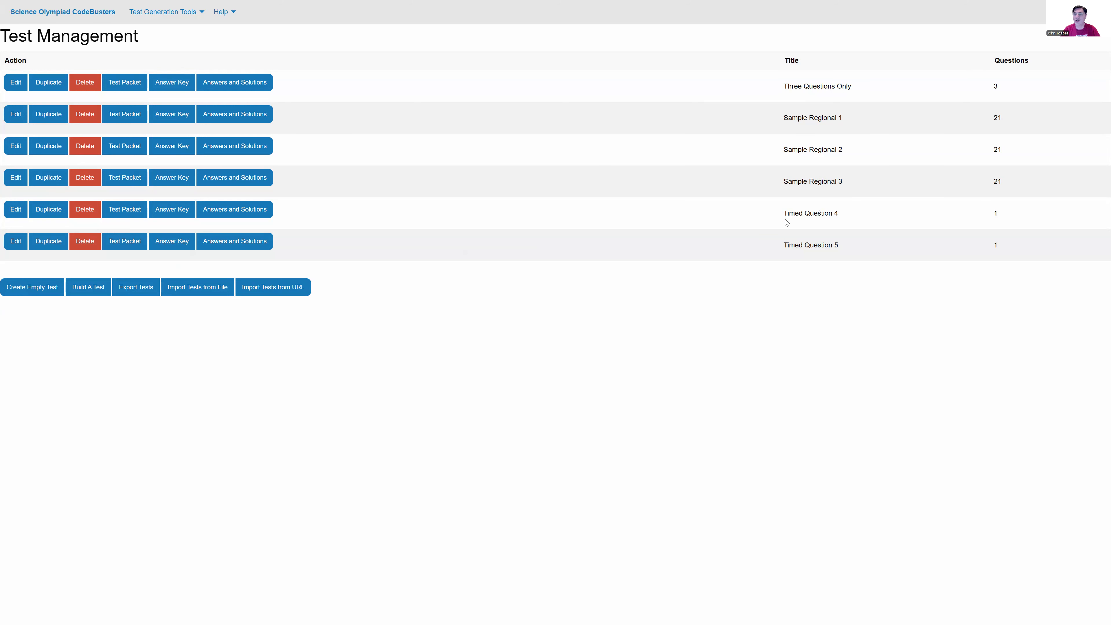
Step: Check the timed questions in the Timed Question 4 and Timed Question 5 tests, and return to the Test Manager
left_click(15, 209)
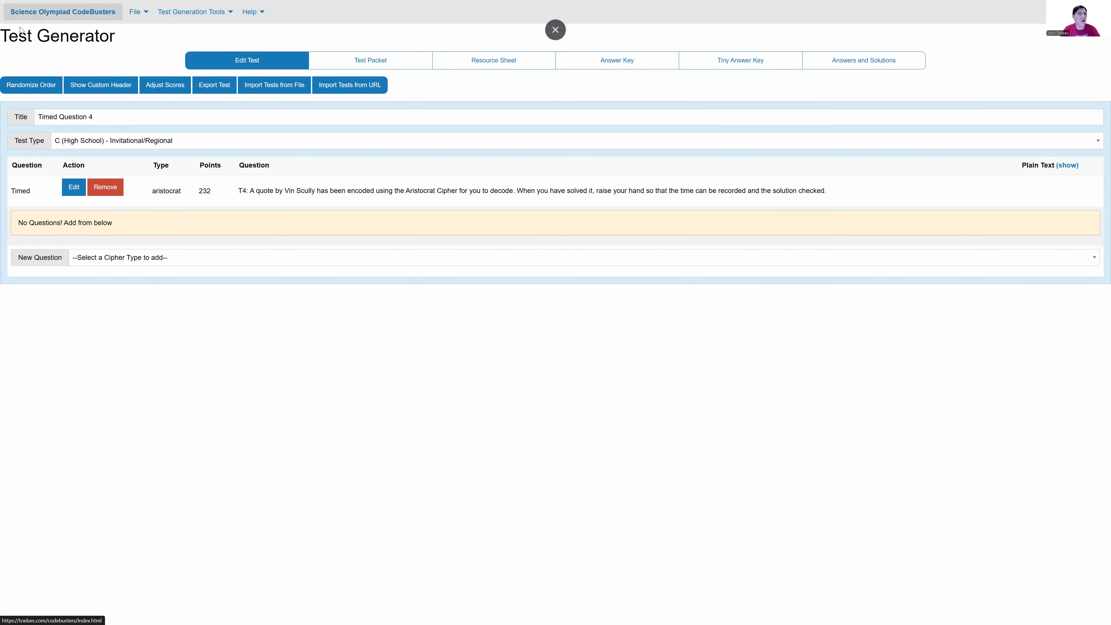
left_click(191, 11)
left_click(173, 42)
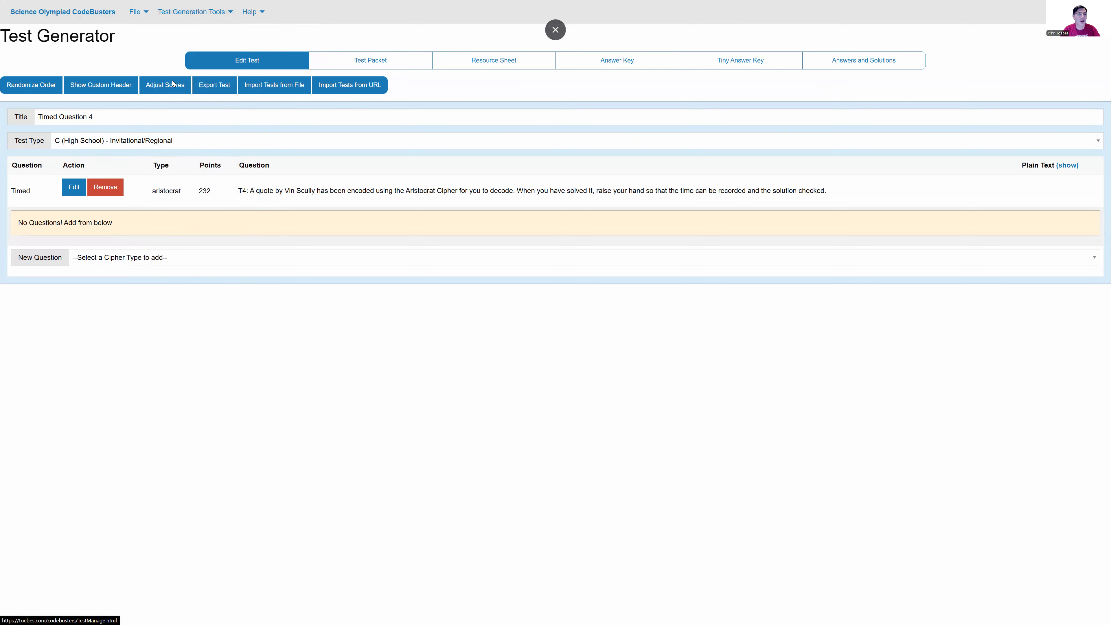
left_click(15, 241)
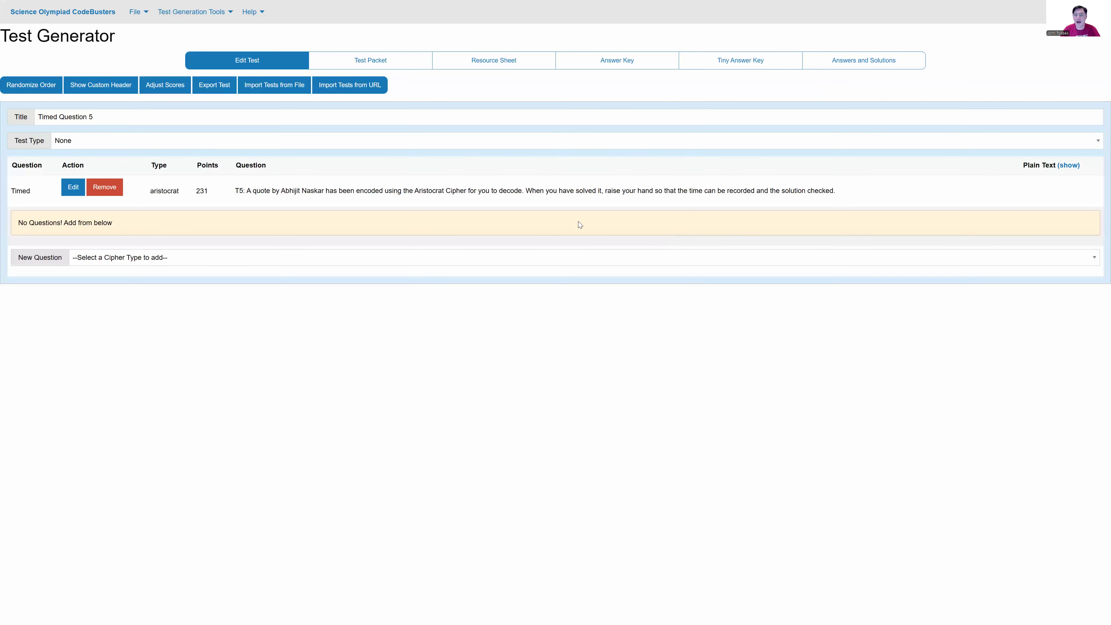
mouse_move(192, 12)
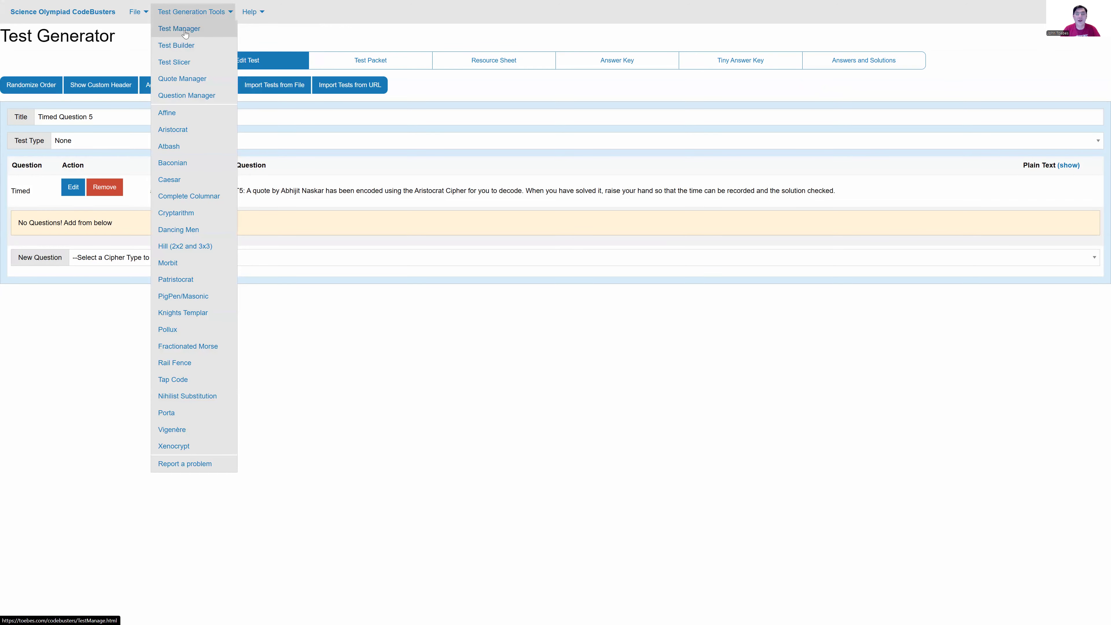
left_click(185, 32)
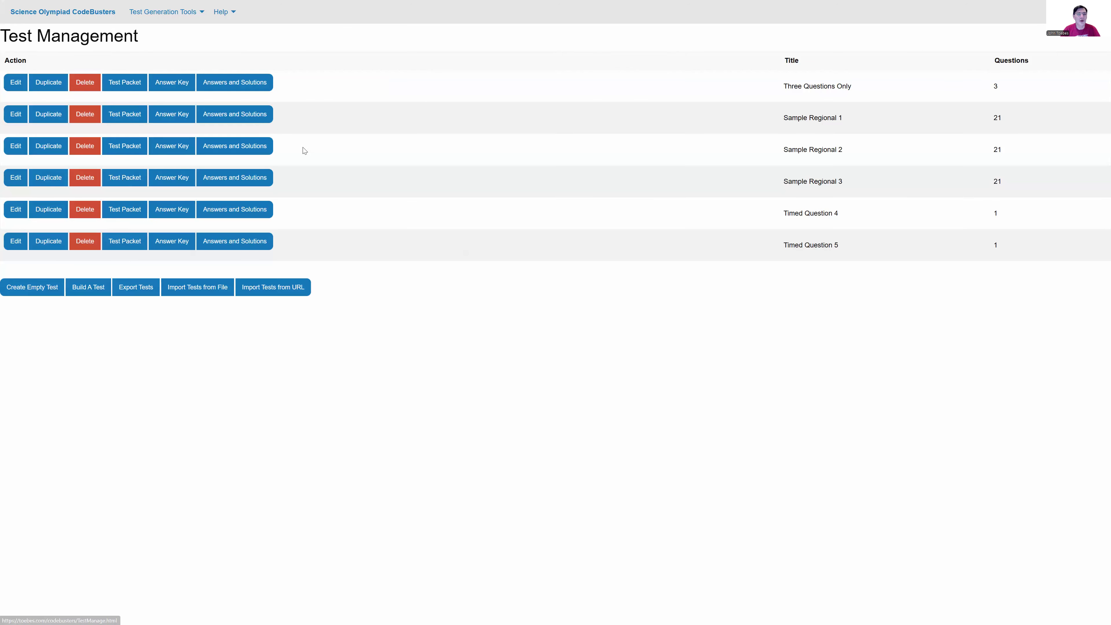
Step: Open the Test Slicer and set the number of tests to 5
mouse_move(193, 13)
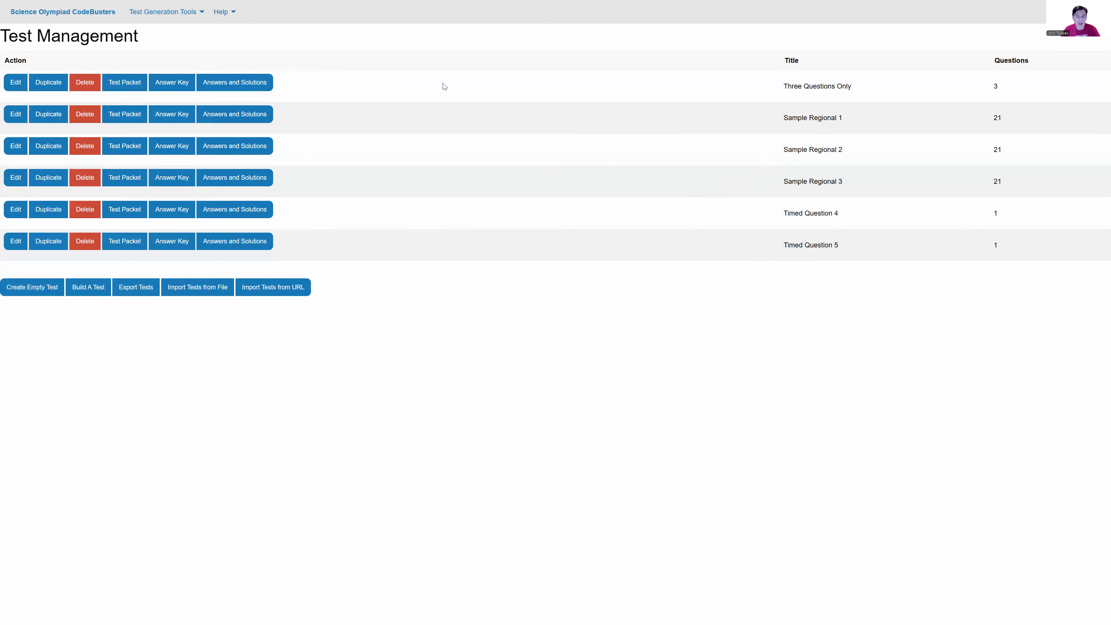
mouse_move(140, 18)
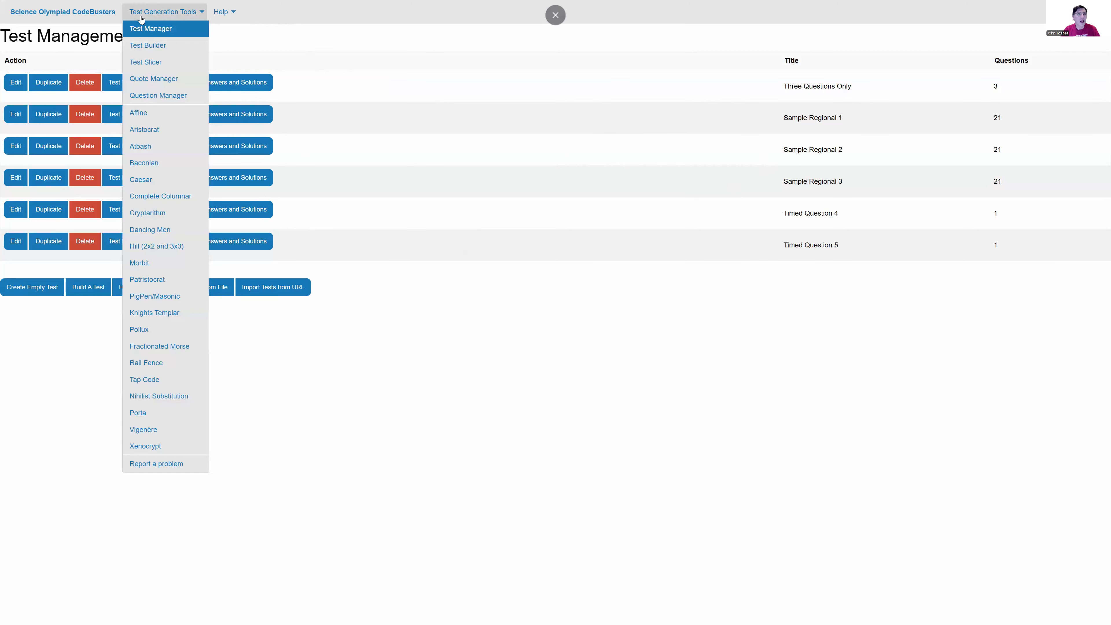
left_click(146, 62)
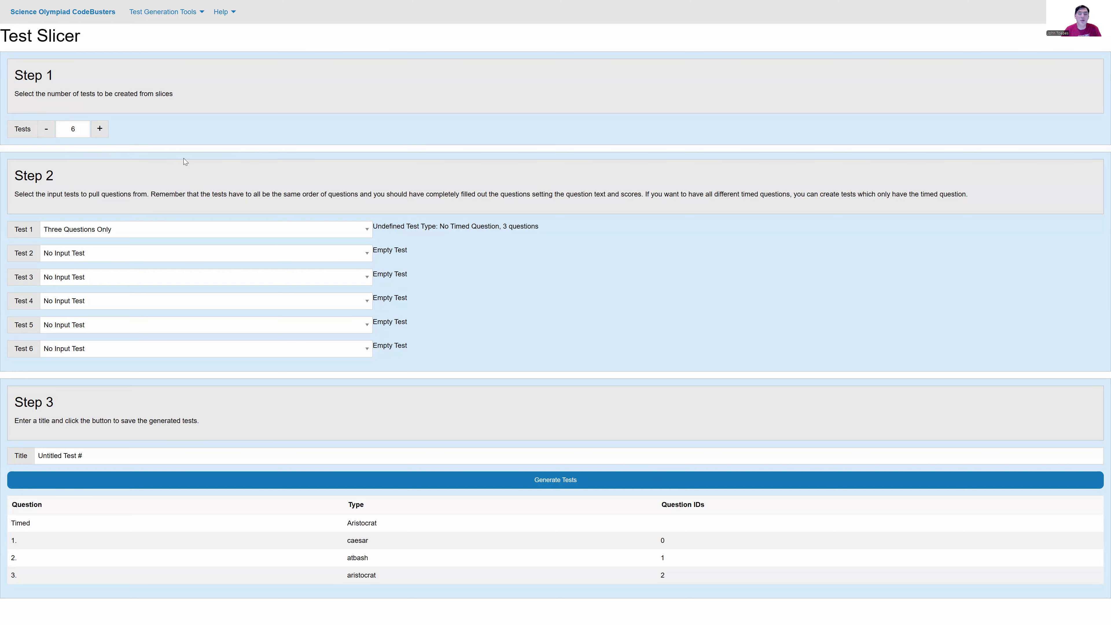
left_click(46, 129)
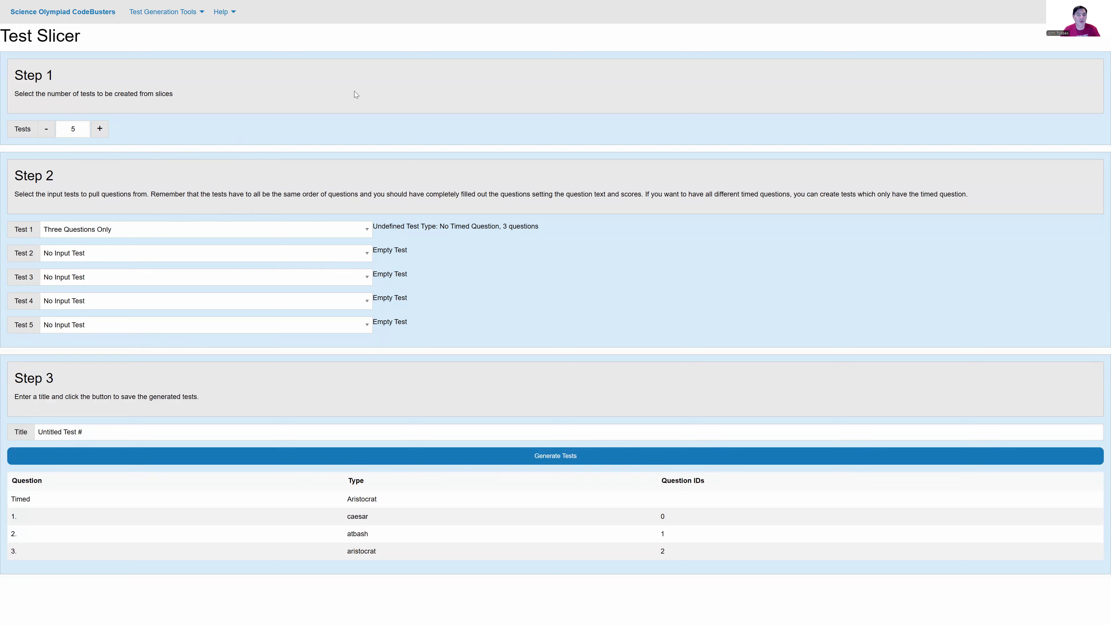
Step: Select Sample Regional 1 as input Test 1 and try Three Questions Only as input Test 2
left_click(347, 229)
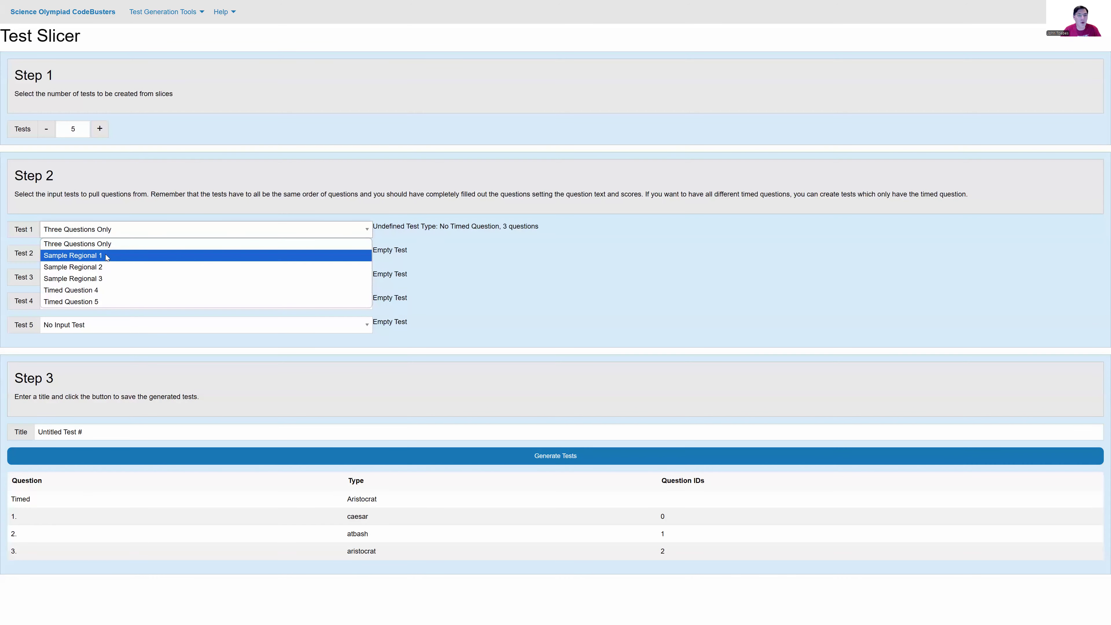
left_click(105, 255)
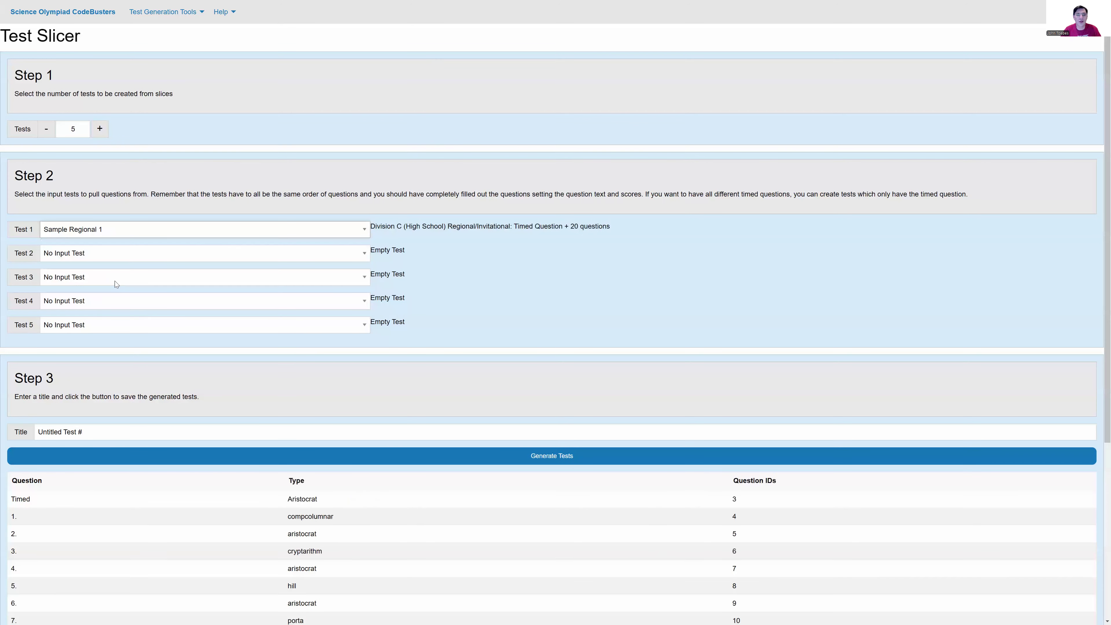
left_click(74, 258)
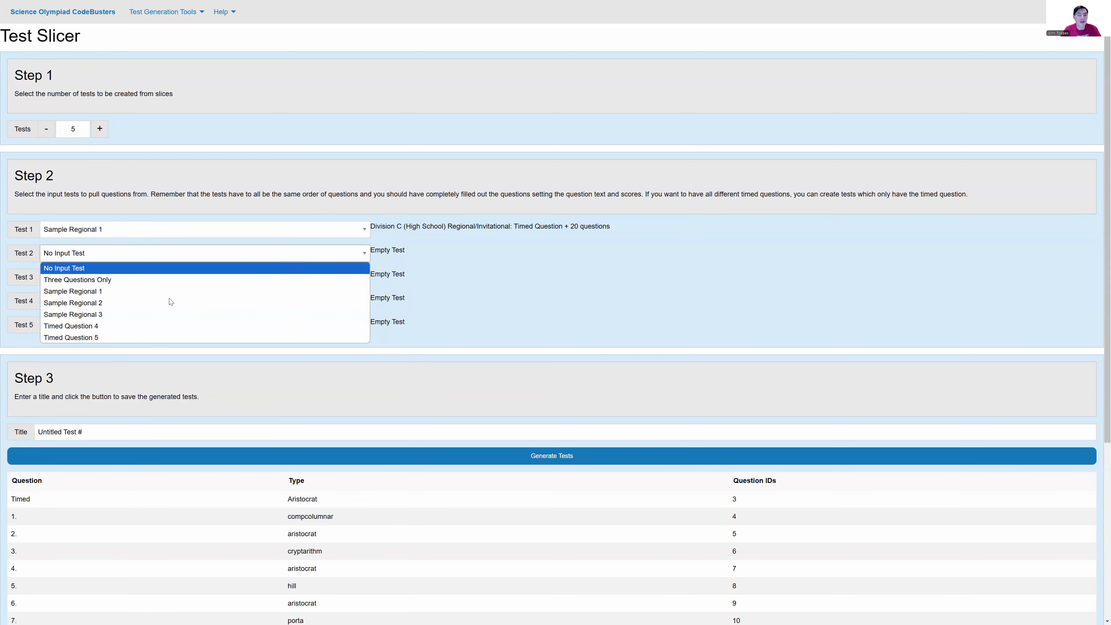
left_click(115, 278)
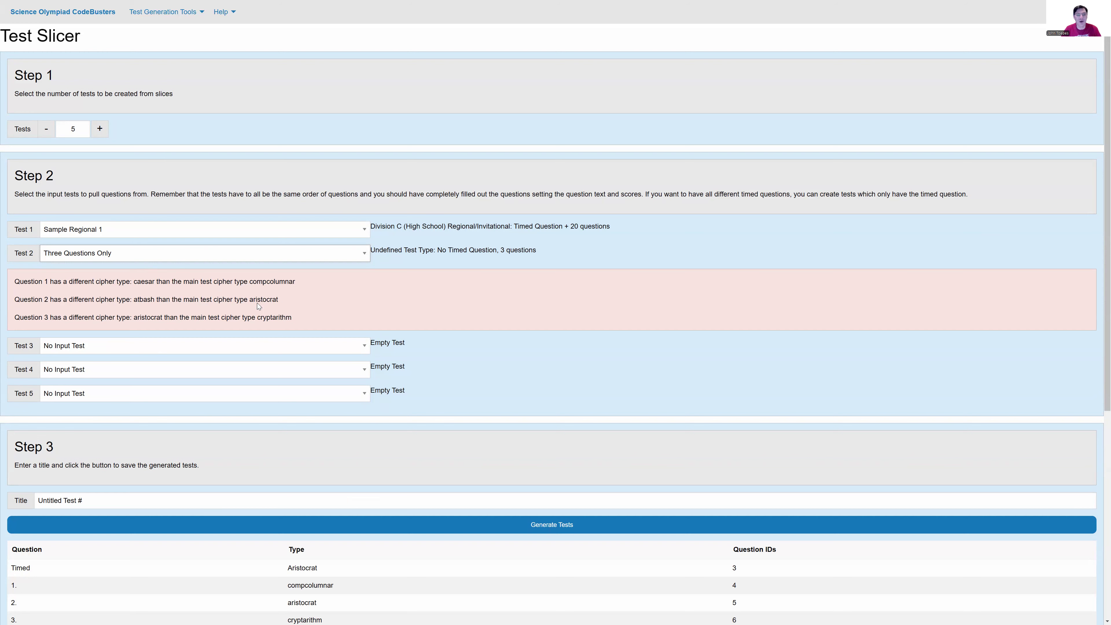
Step: Select Sample Regional 2 as input Test 2 and Sample Regional 3 as input Test 3
left_click(190, 261)
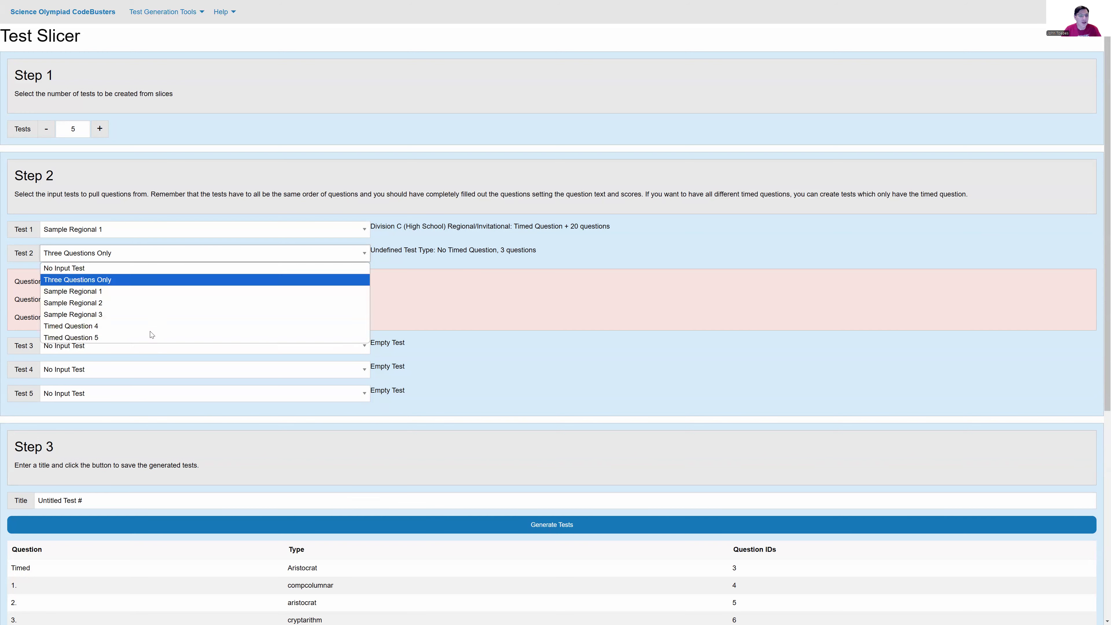
left_click(124, 305)
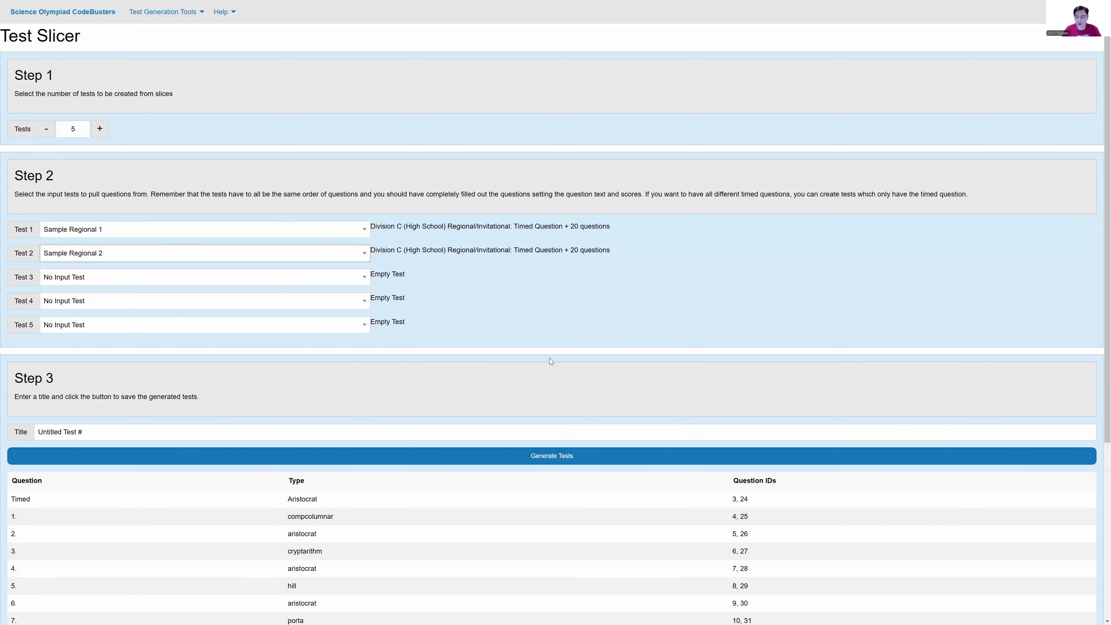
scroll(437, 429, "down", 2)
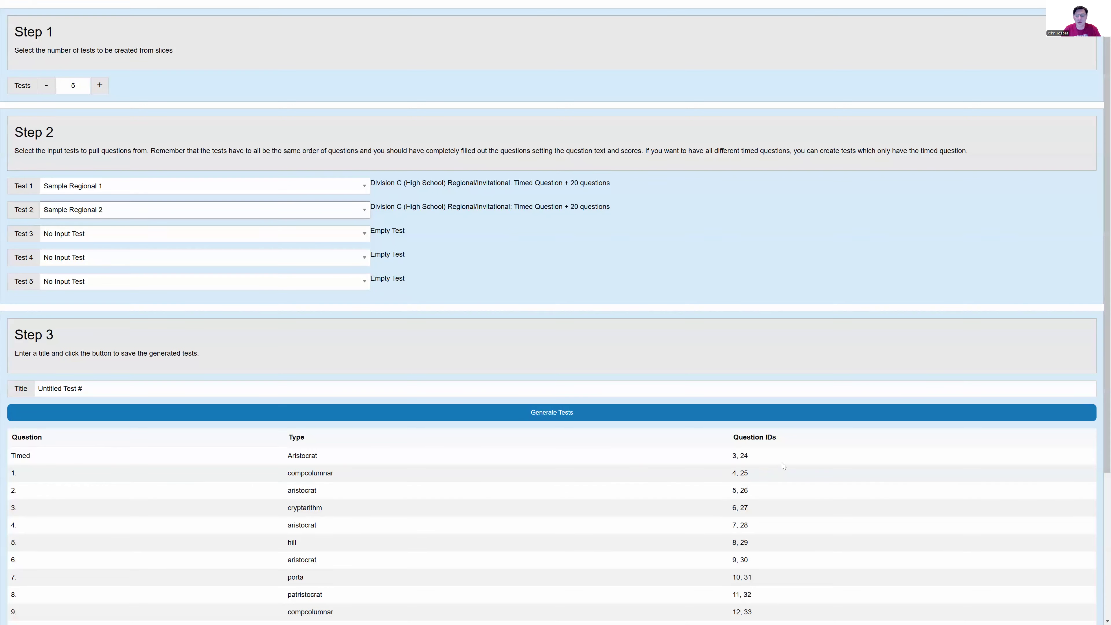
left_click(92, 234)
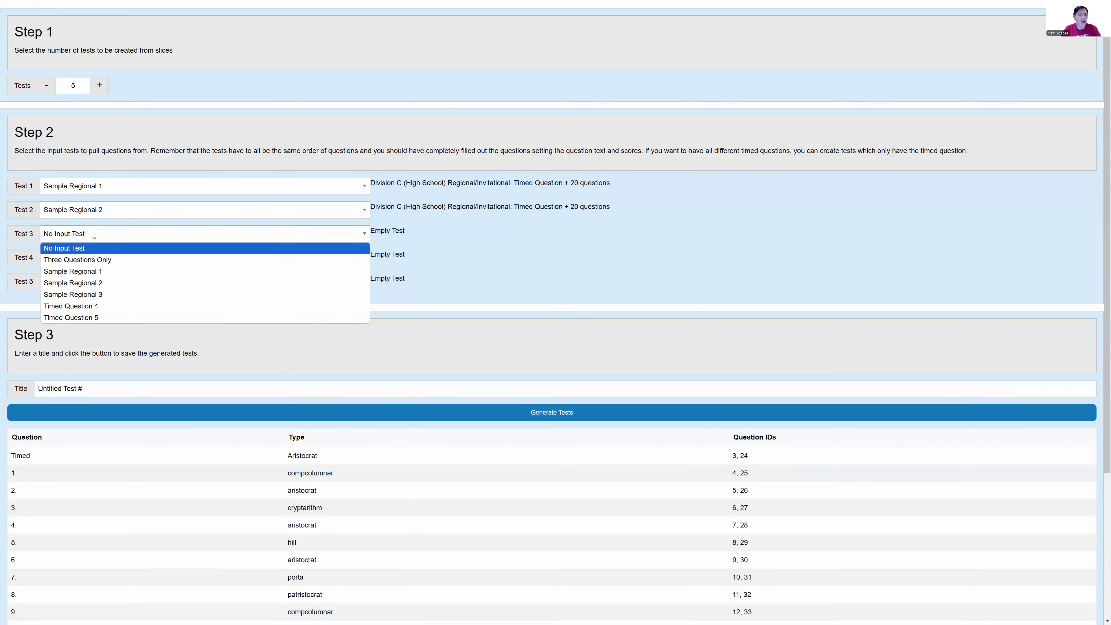
left_click(82, 293)
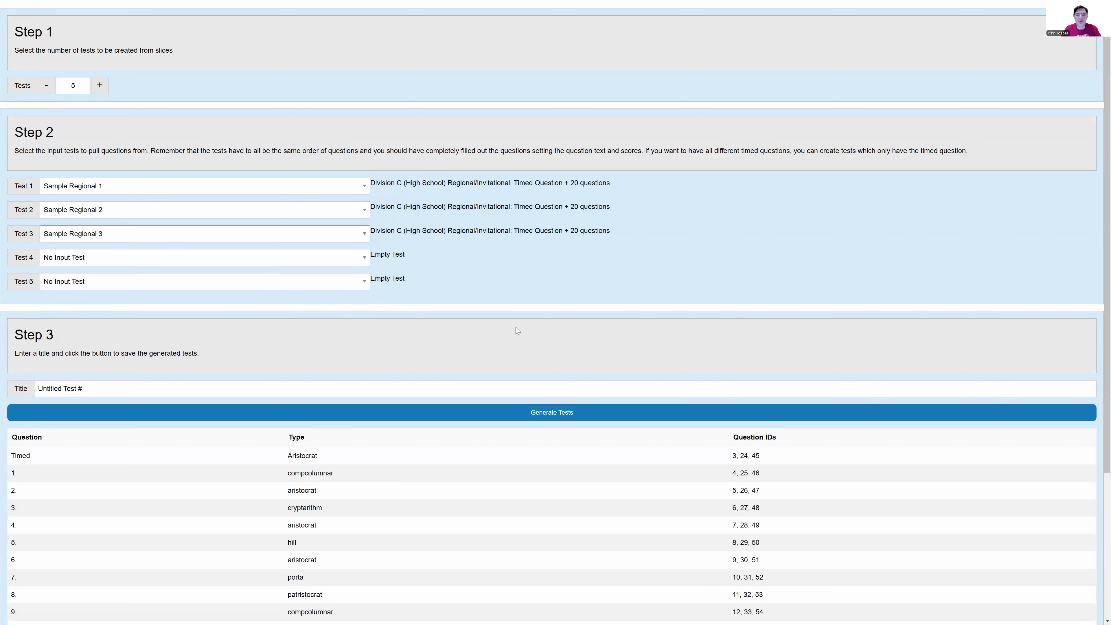
Step: Select Timed Question 4 as input Test 4 and Timed Question 5 as input Test 5
left_click(134, 261)
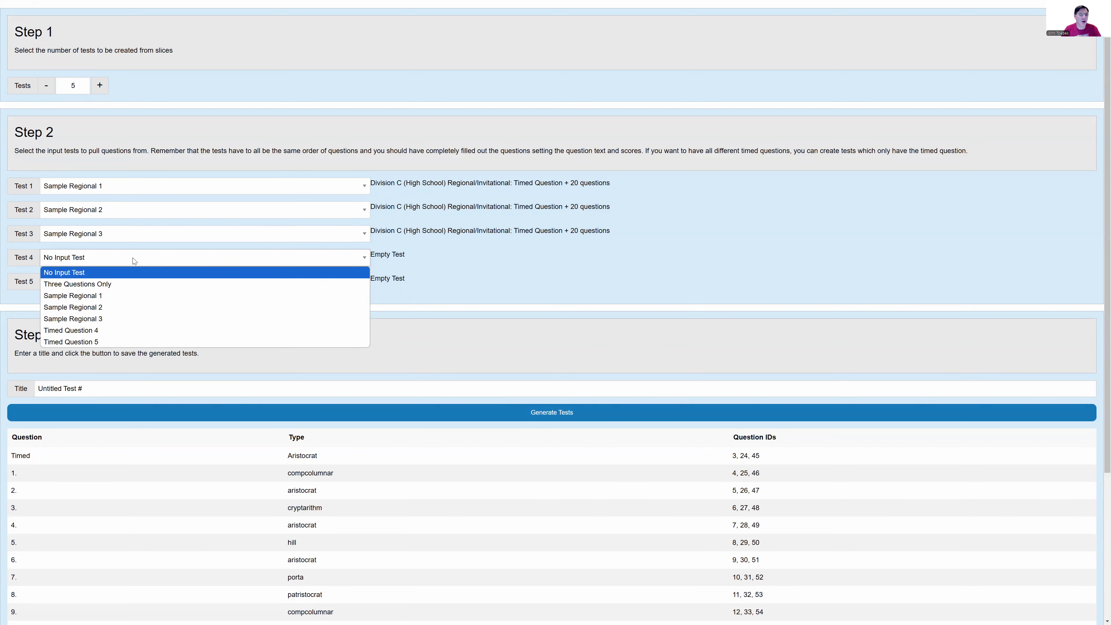
left_click(88, 331)
left_click(282, 286)
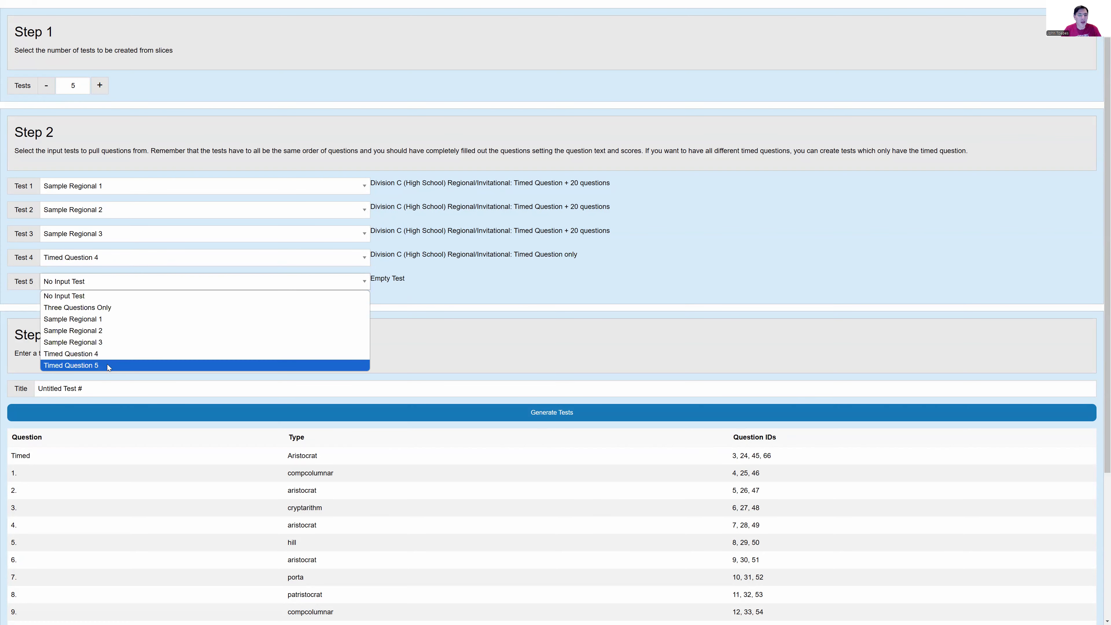
left_click(106, 364)
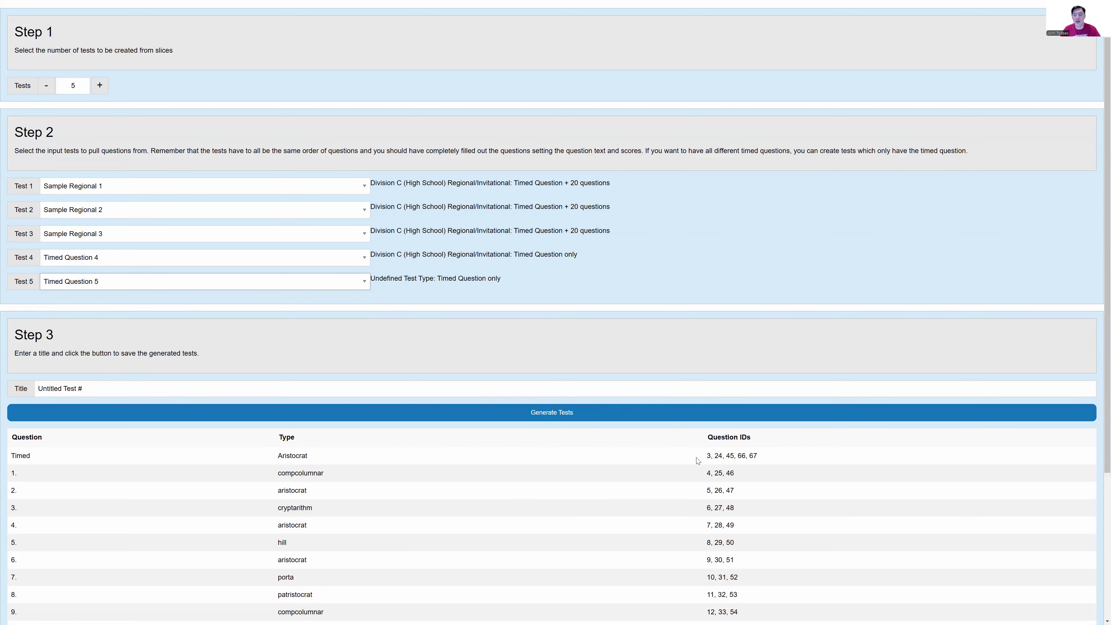
Step: Examine the question IDs available for the timed question and for each numbered question in the slicer's table
left_click_drag(706, 456, 759, 458)
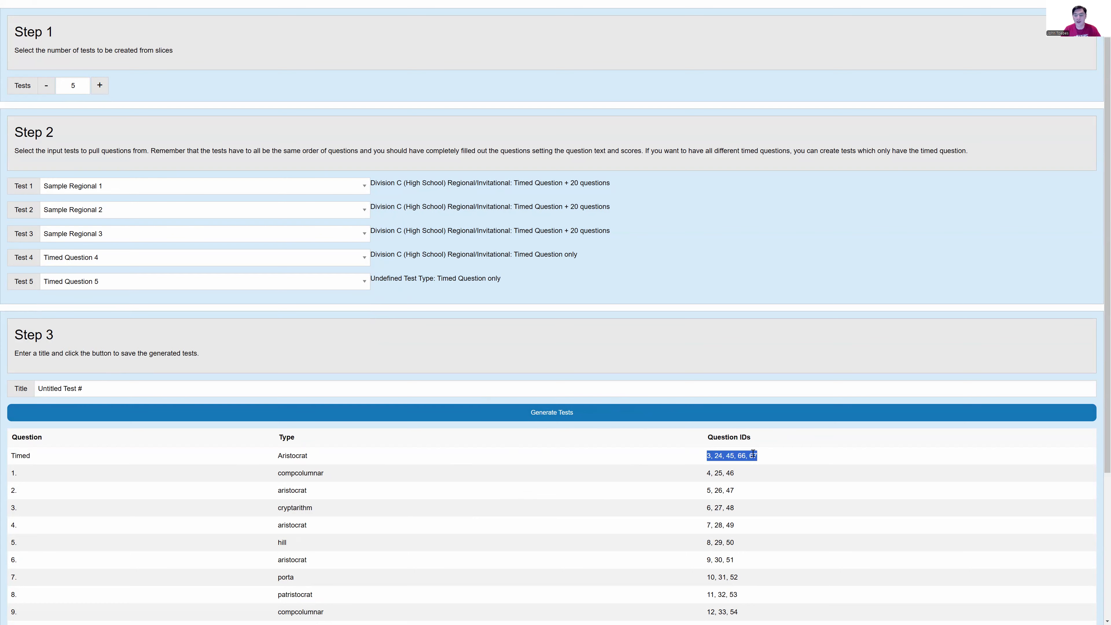
left_click(727, 455)
left_click_drag(706, 473, 734, 473)
scroll(735, 467, "down", 1)
scroll(736, 467, "down", 4)
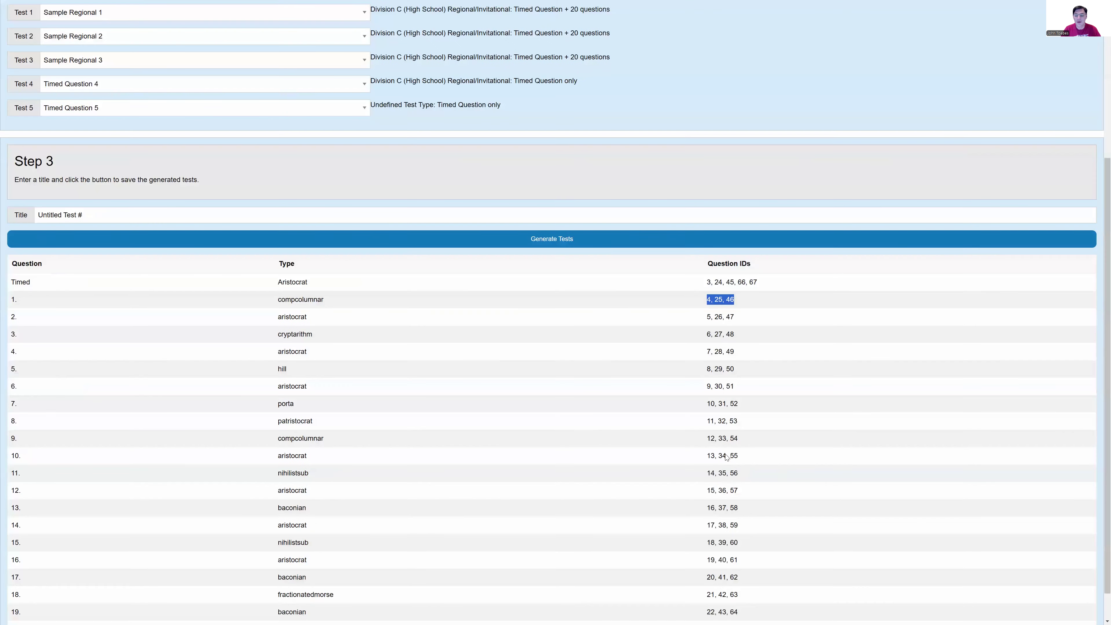
scroll(745, 489, "down", 1)
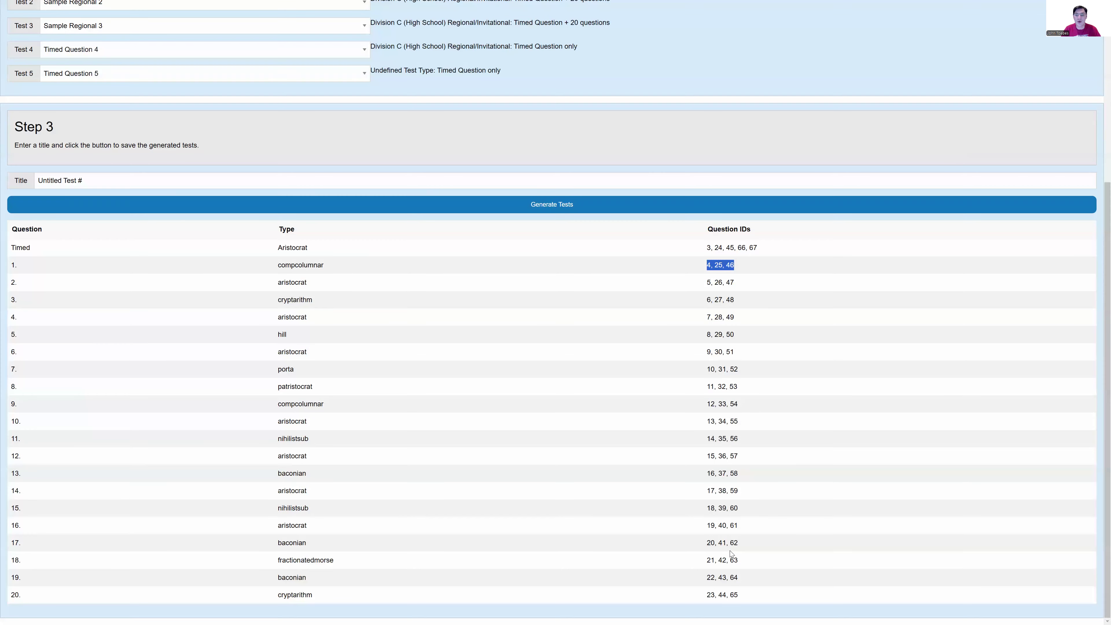
scroll(731, 553, "up", 6)
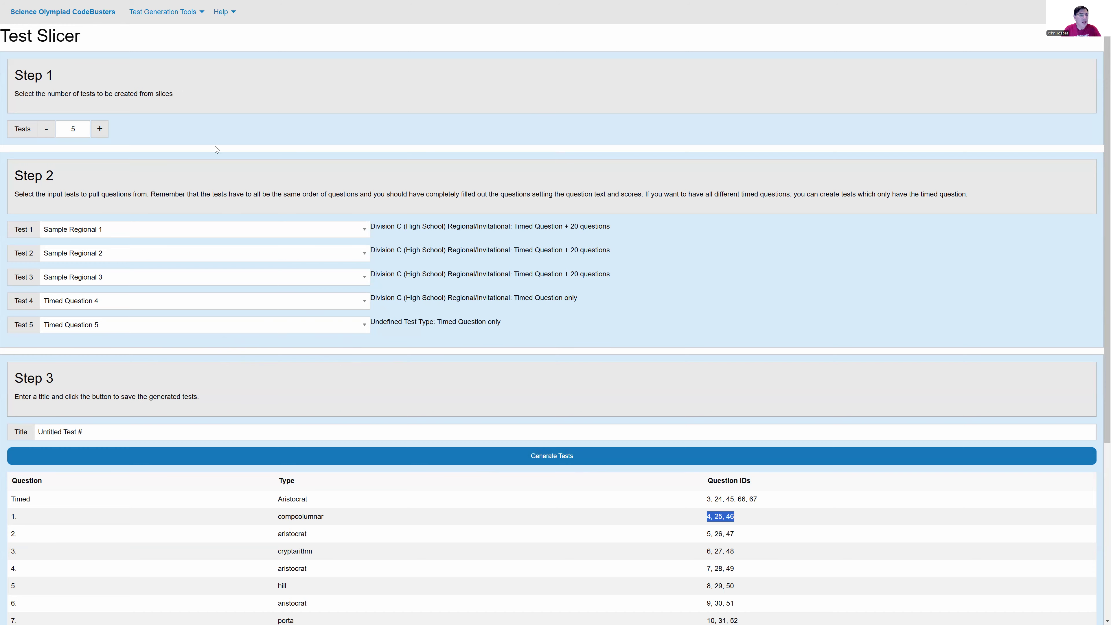
Step: Set the title of the generated tests to "Slice Test #"
scroll(190, 62, "down", 2)
scroll(60, 58, "up", 2)
scroll(139, 92, "down", 2)
scroll(145, 173, "down", 3)
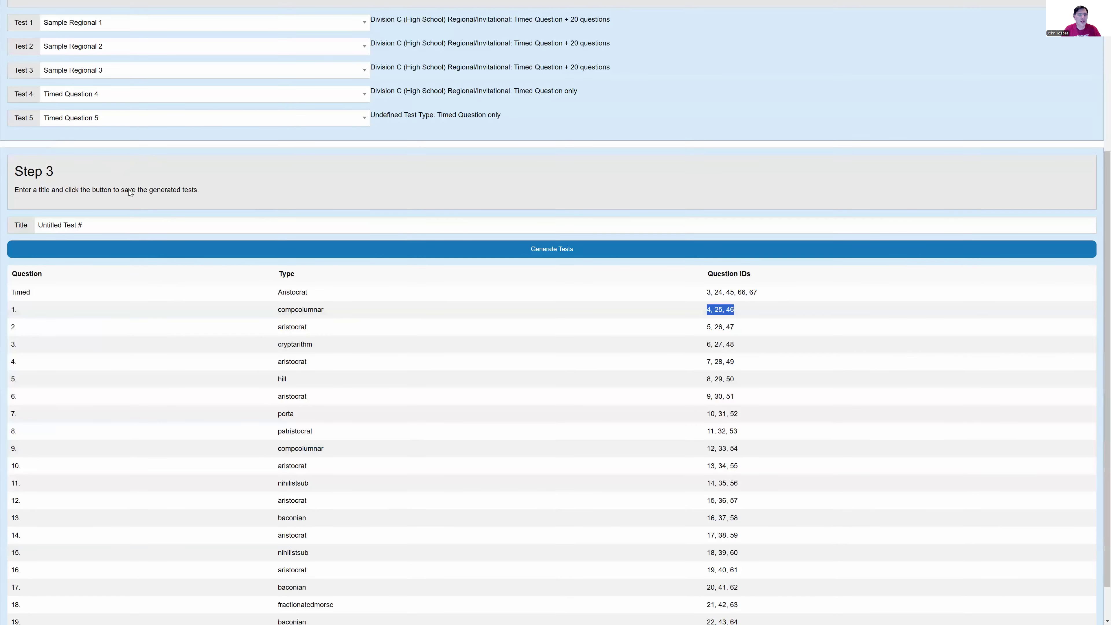
scroll(128, 189, "down", 1)
left_click(25, 182)
key("ctrl+a")
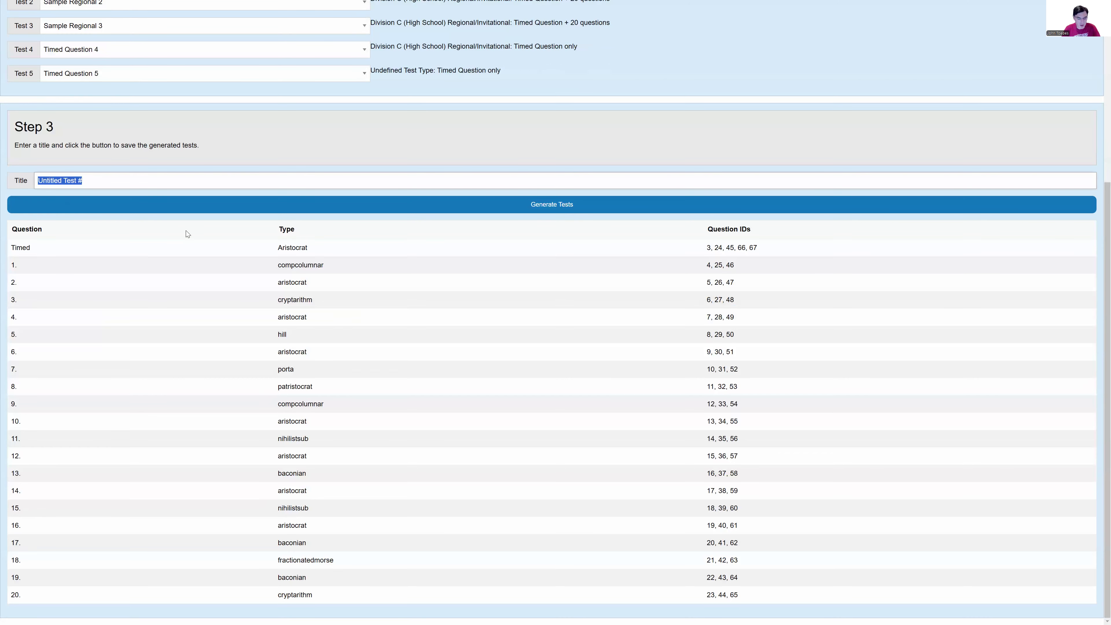
type("Sl")
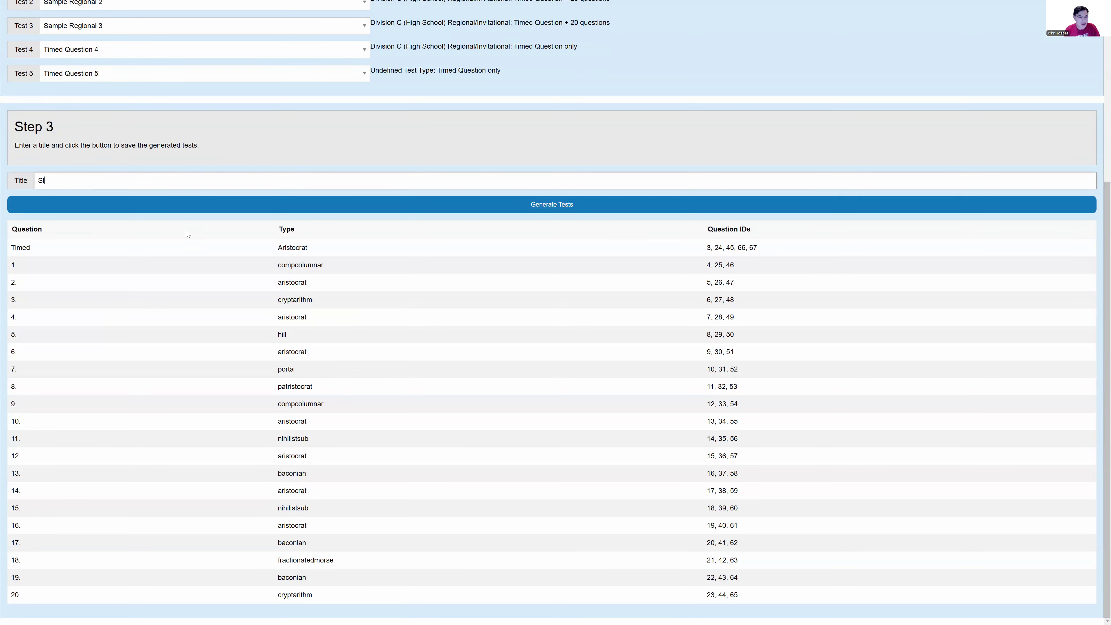
type("ice Test #")
left_click(297, 208)
Step: Generate the five sliced tests from the selected input tests
scroll(328, 251, "up", 1)
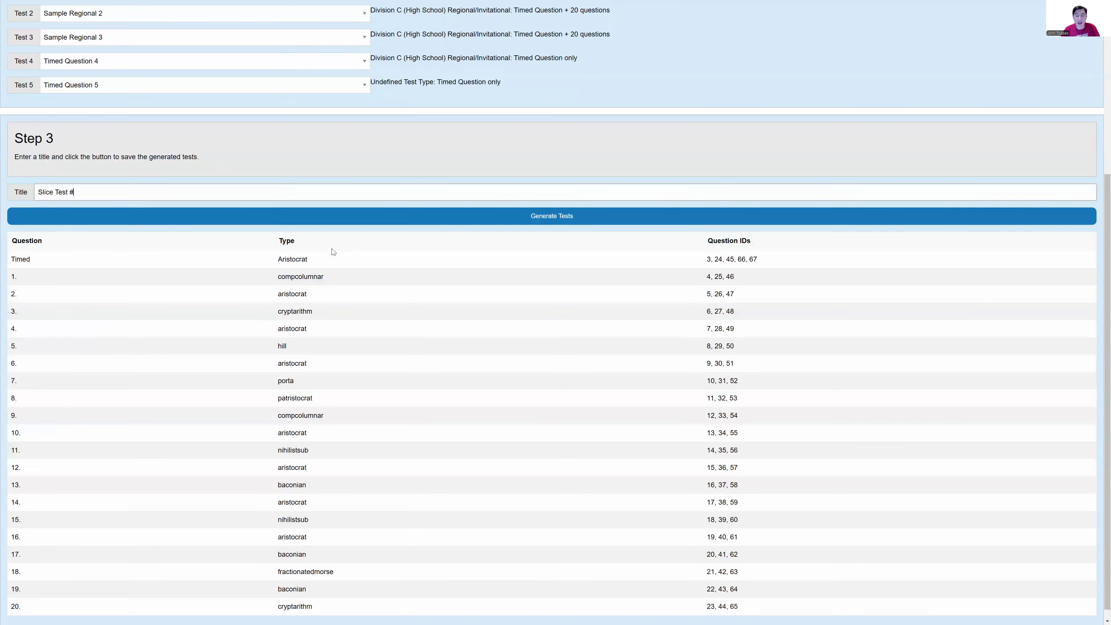
scroll(327, 249, "up", 5)
scroll(319, 258, "down", 5)
scroll(318, 265, "up", 1)
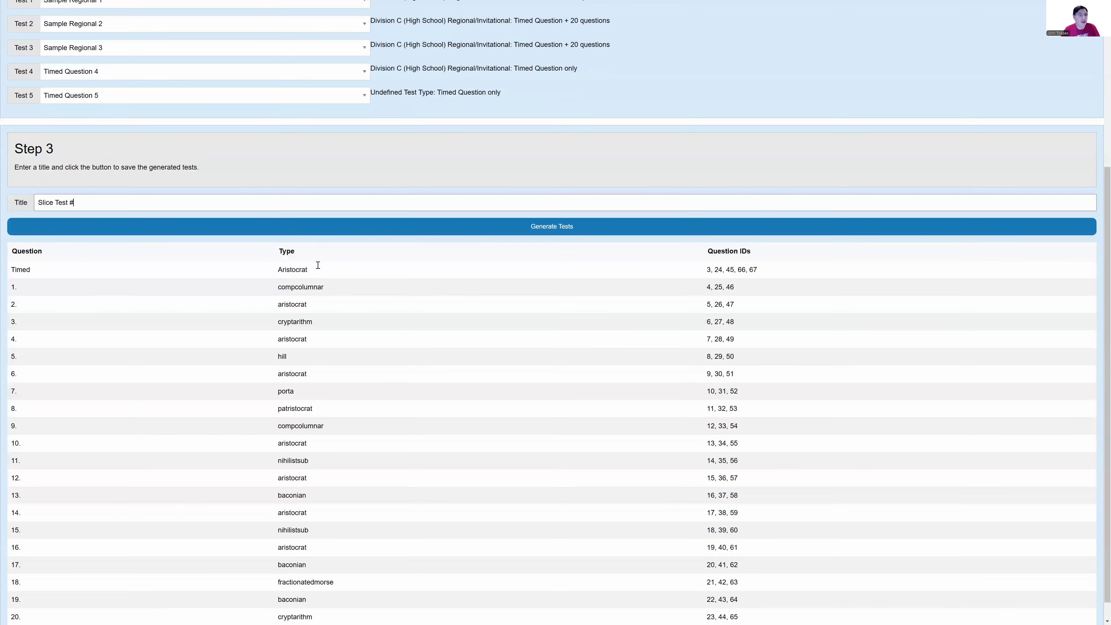
scroll(318, 264, "up", 5)
scroll(669, 333, "down", 3)
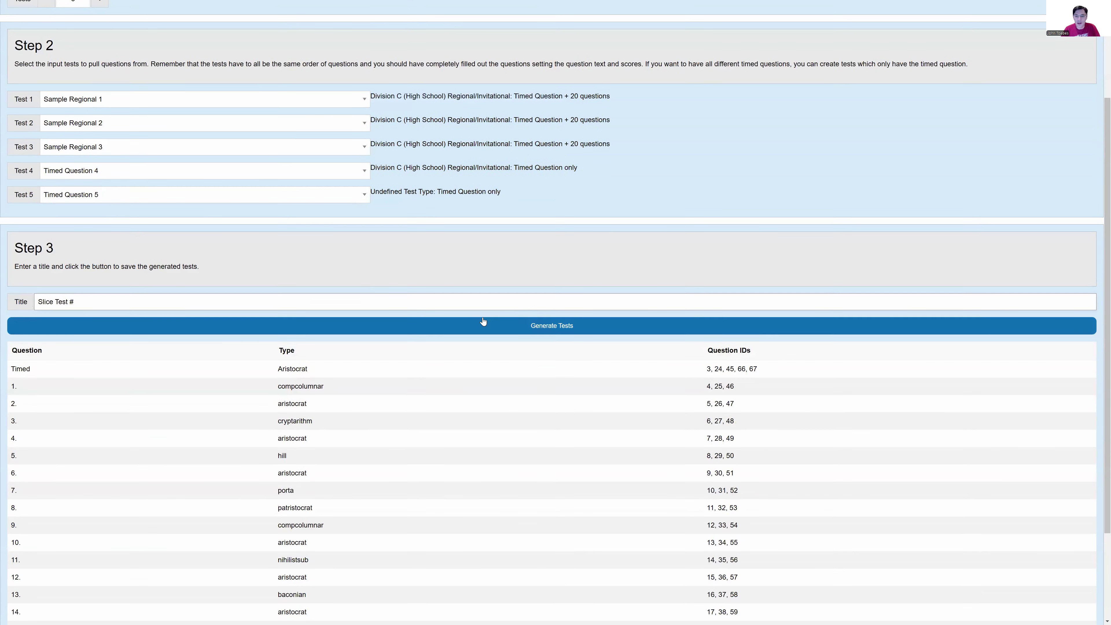
left_click(542, 327)
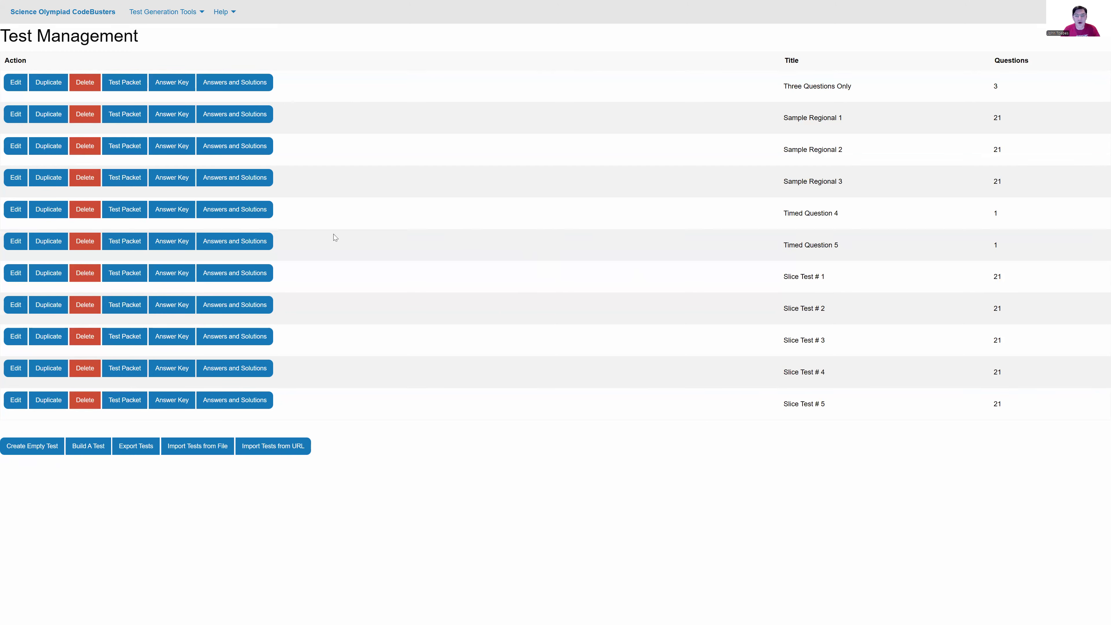
Step: Open Slice Test # 1 for editing and check which source test its timed question comes from
left_click(16, 274)
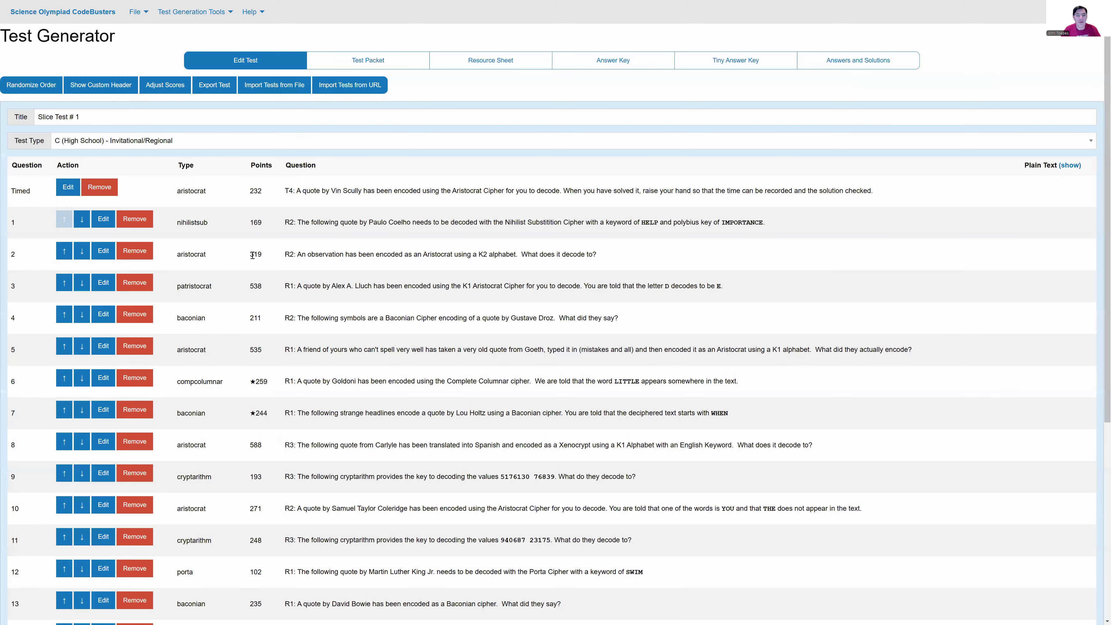
double_click(289, 191)
left_click(290, 191)
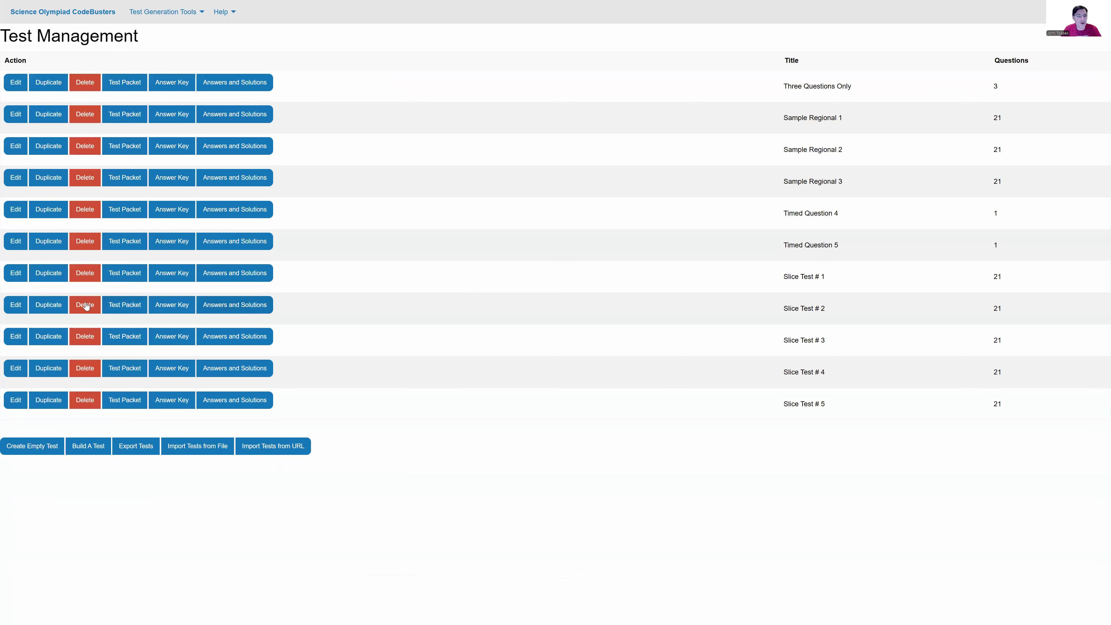
Step: Check the questions of Slice Test # 2 and Slice Test # 3, inspect the latter's score digit distribution, and return to the Test Manager
left_click(15, 305)
left_click(15, 336)
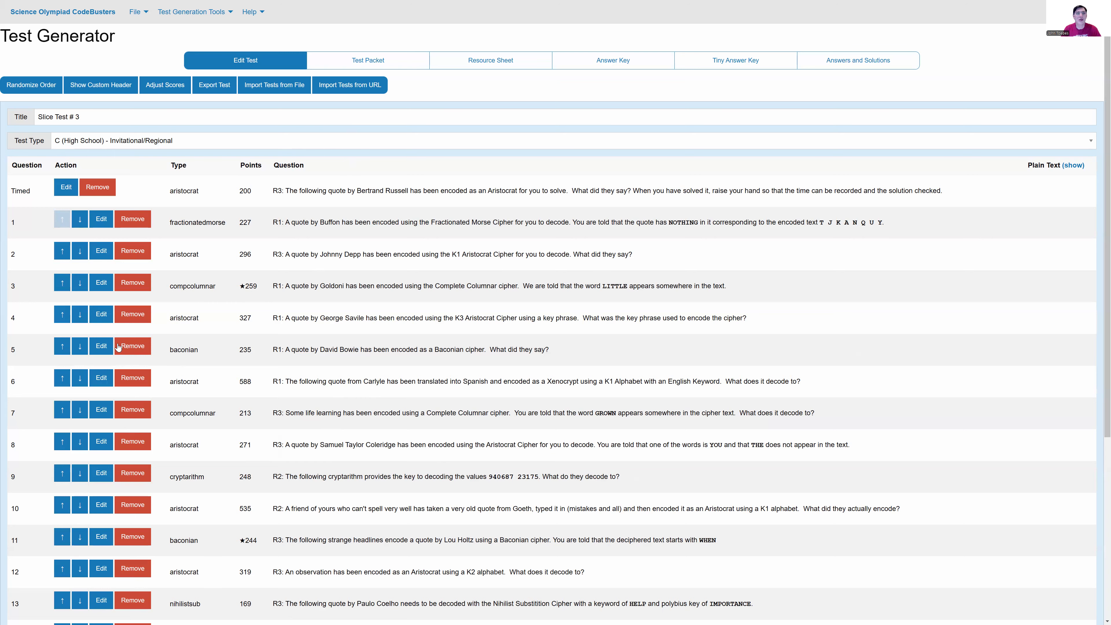
left_click(168, 87)
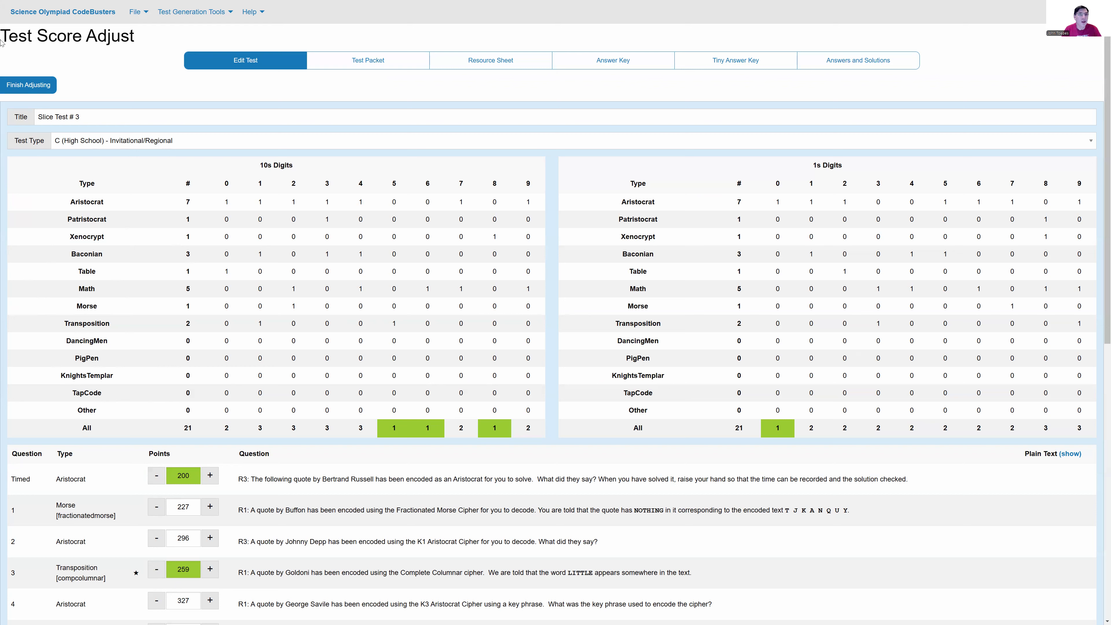
left_click(184, 29)
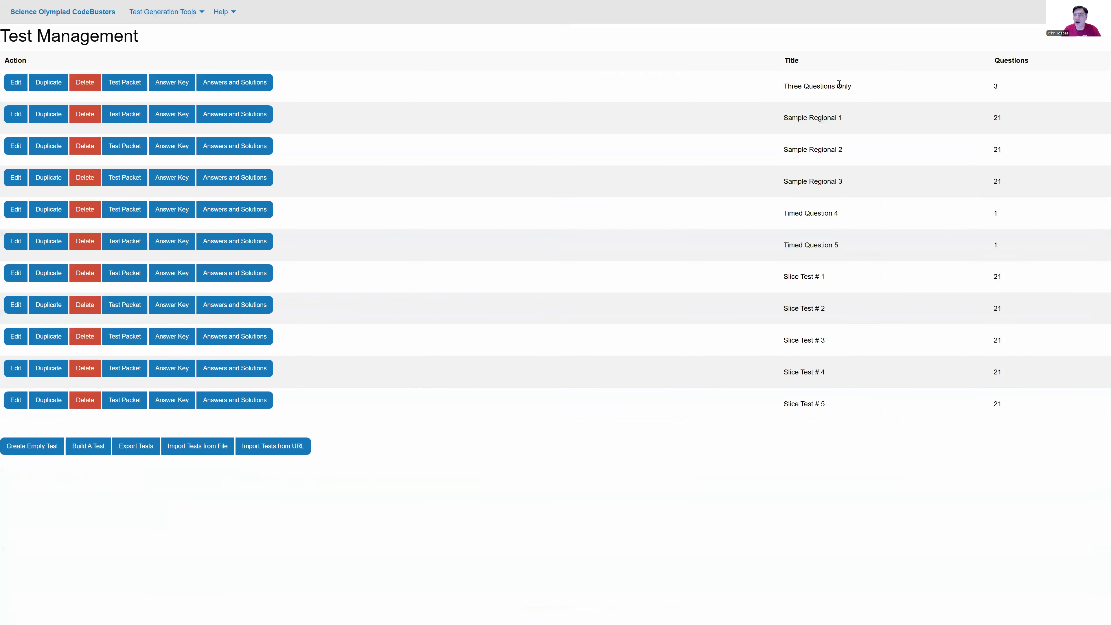
Step: Compare the source regional and timed-question tests with the generated slice tests in the test list
left_click_drag(782, 122, 860, 248)
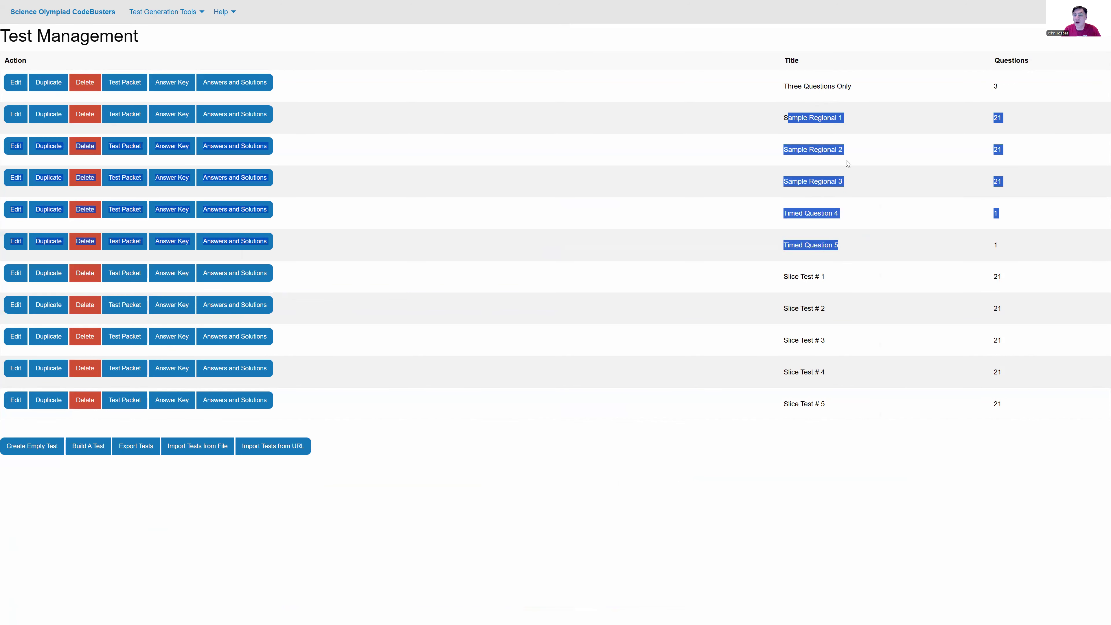
left_click(820, 307)
left_click_drag(766, 280, 842, 413)
left_click(638, 287)
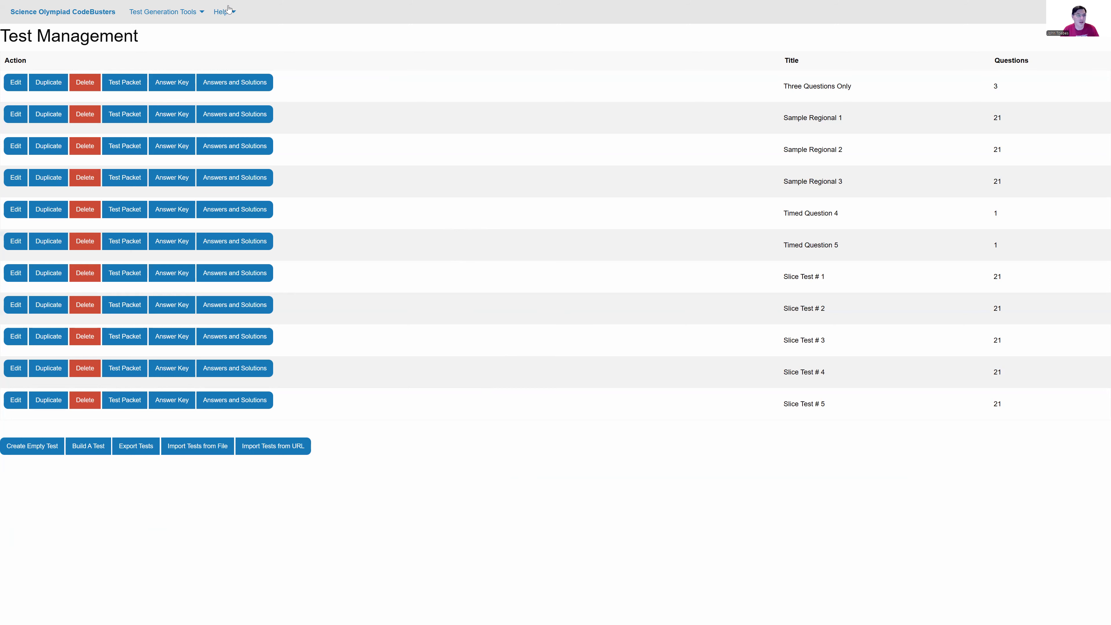
Step: Display the available test generation tools
left_click(175, 13)
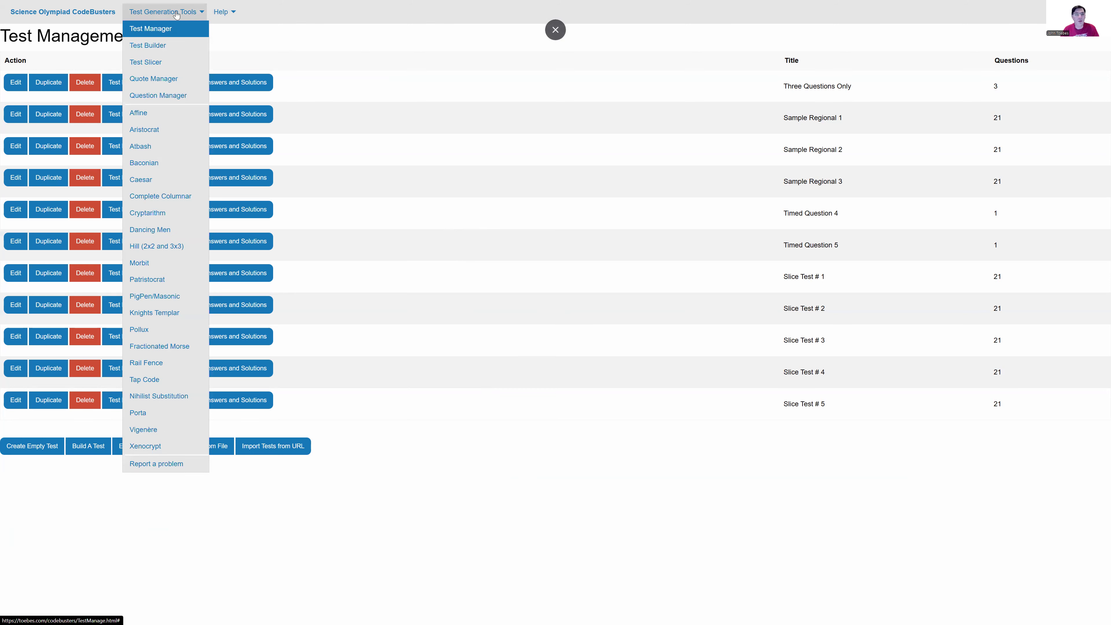